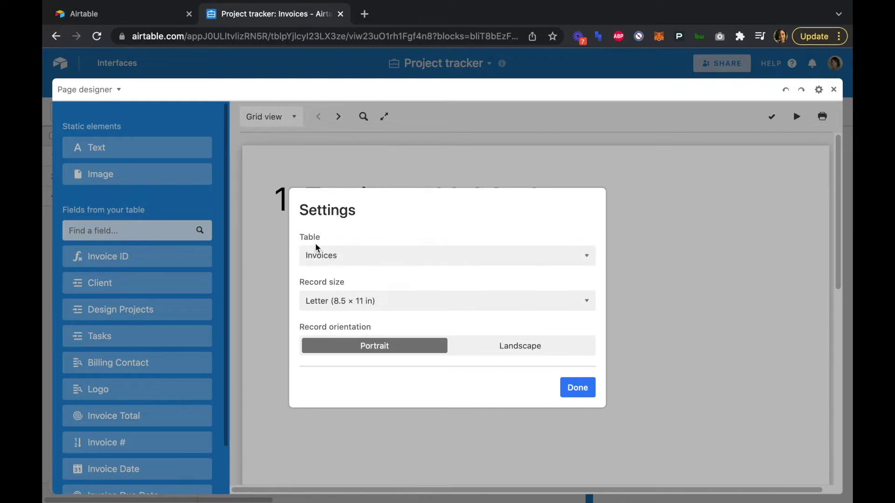
- Confirm the page settings with the Invoices table, Letter (8.5 × 11 in) record size and Portrait orientation
{"action": "left_click", "coordinate": [322, 257]}
{"action": "left_click", "coordinate": [322, 255]}
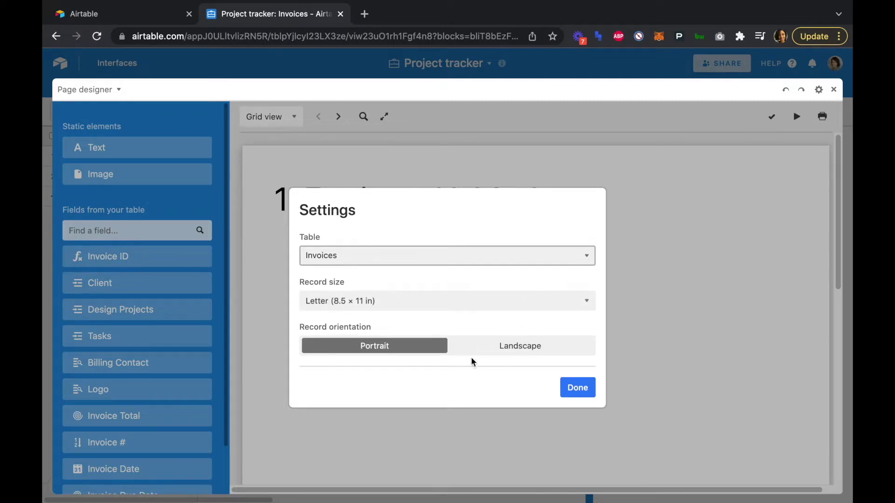
{"action": "left_click", "coordinate": [574, 391]}
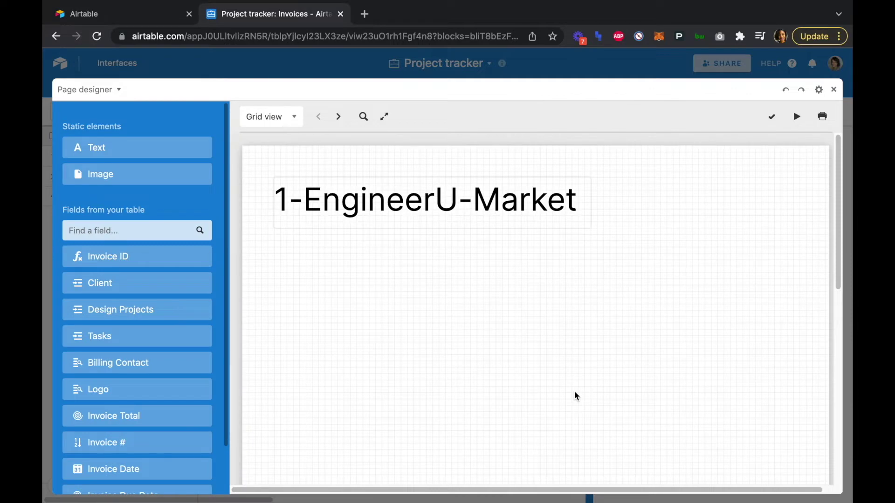
- Delete the default Invoice ID field element from the page layout
{"action": "left_click", "coordinate": [399, 194]}
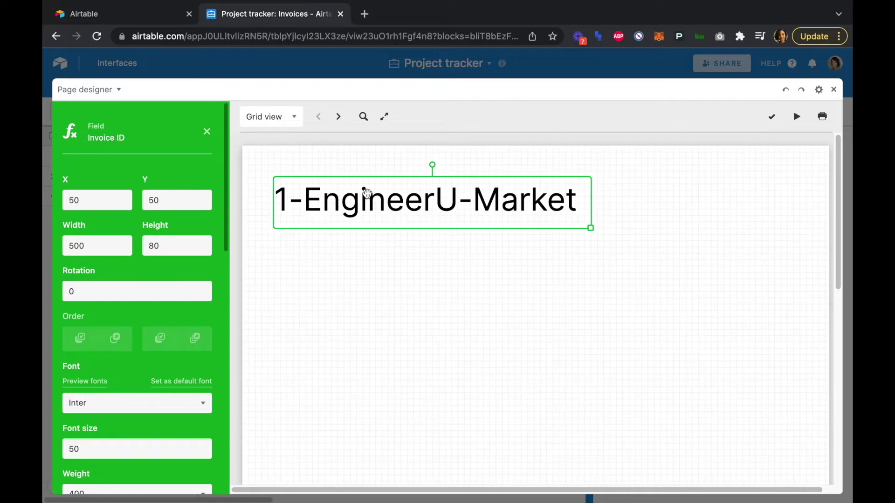
{"action": "key", "text": "BackSpace"}
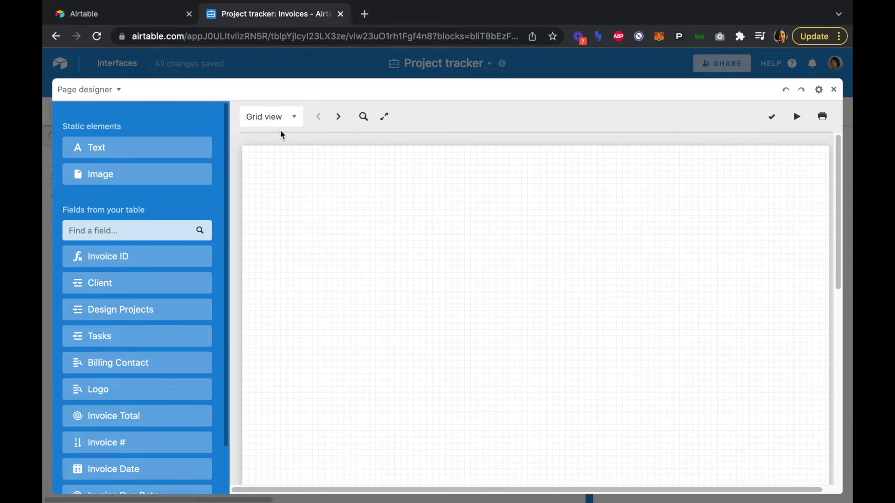
{"action": "scroll", "coordinate": [424, 275], "scroll_direction": "down", "scroll_amount": 1}
{"action": "scroll", "coordinate": [423, 274], "scroll_direction": "down", "scroll_amount": 5}
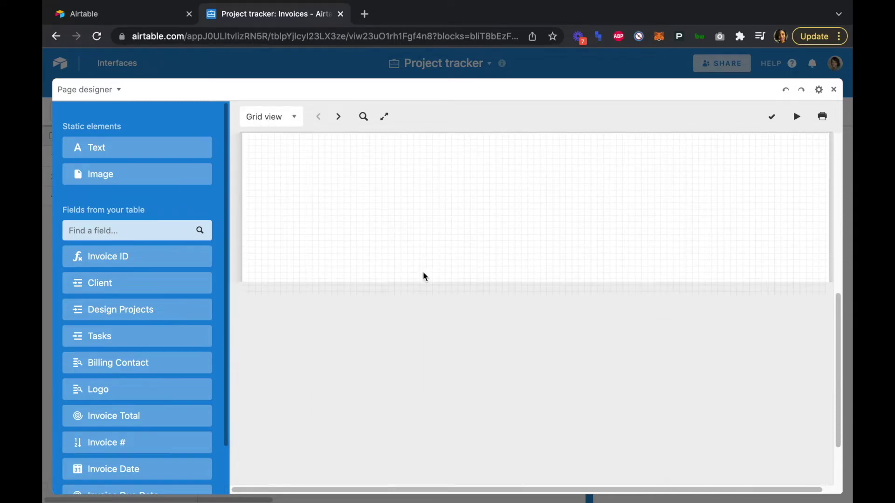
{"action": "scroll", "coordinate": [423, 276], "scroll_direction": "up", "scroll_amount": 5}
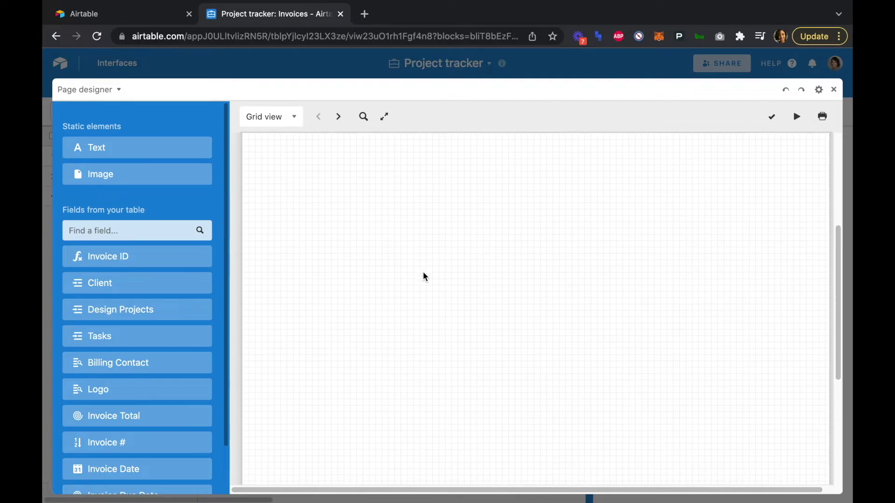
{"action": "scroll", "coordinate": [423, 276], "scroll_direction": "up", "scroll_amount": 1}
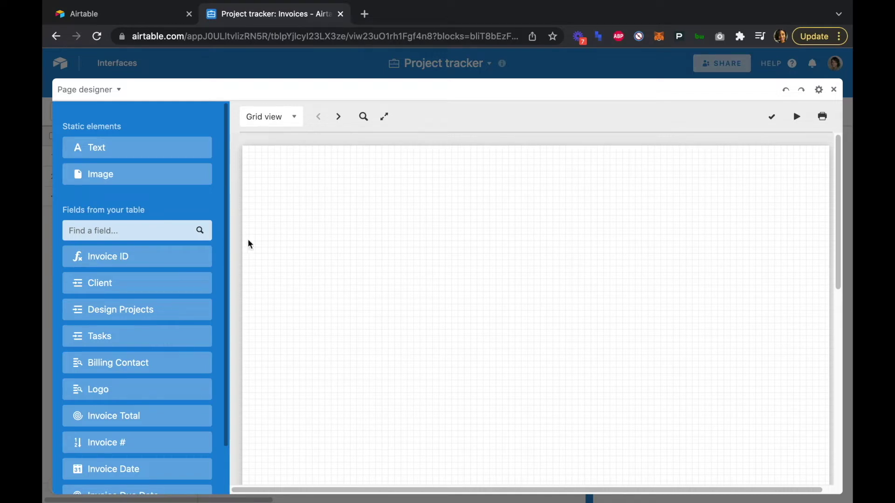
- Add a static text element with the content "Invoice # {Invoice #}" to the page
{"action": "left_click", "coordinate": [156, 146]}
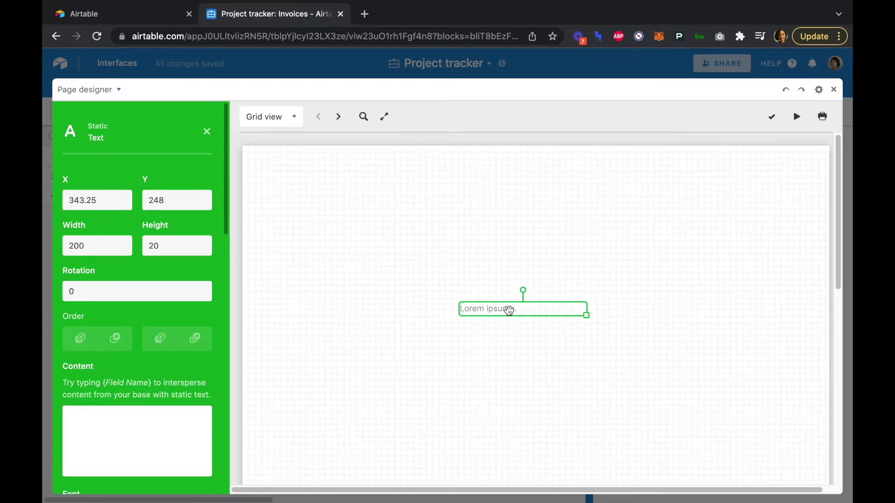
{"action": "left_click", "coordinate": [132, 424]}
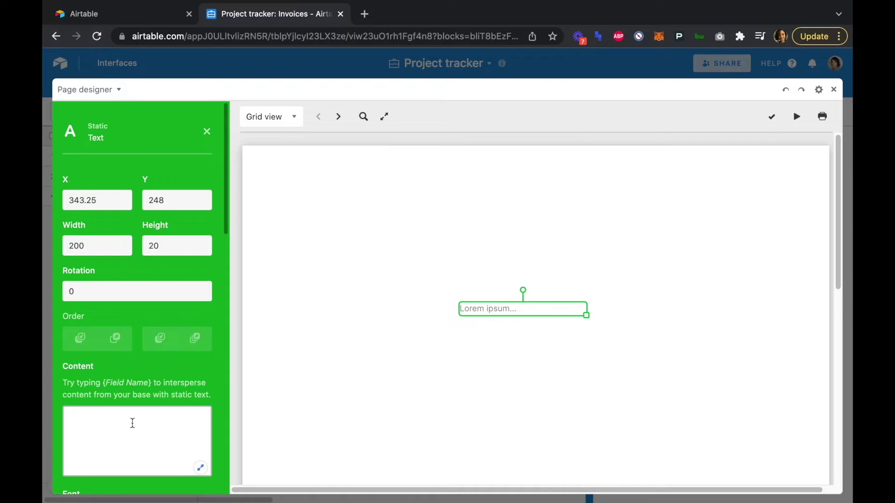
{"action": "type", "text": "In"}
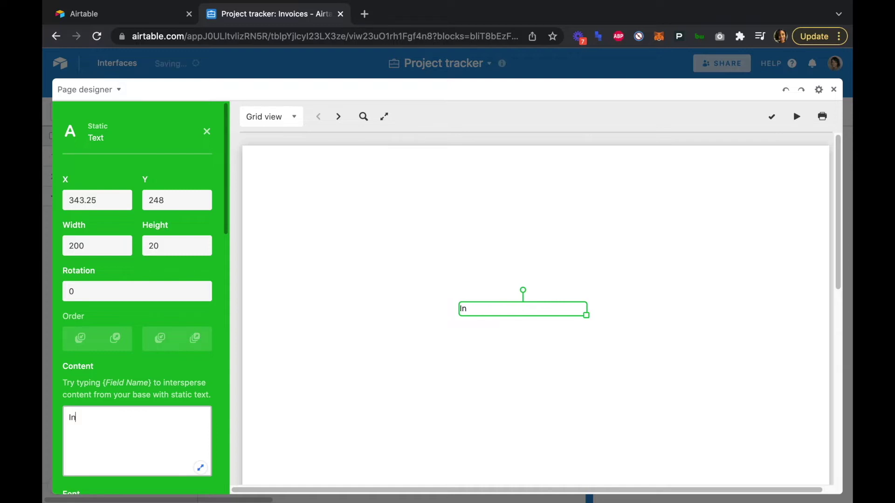
{"action": "type", "text": "voice #"}
{"action": "scroll", "coordinate": [154, 407], "scroll_direction": "down", "scroll_amount": 2}
{"action": "type", "text": "{"}
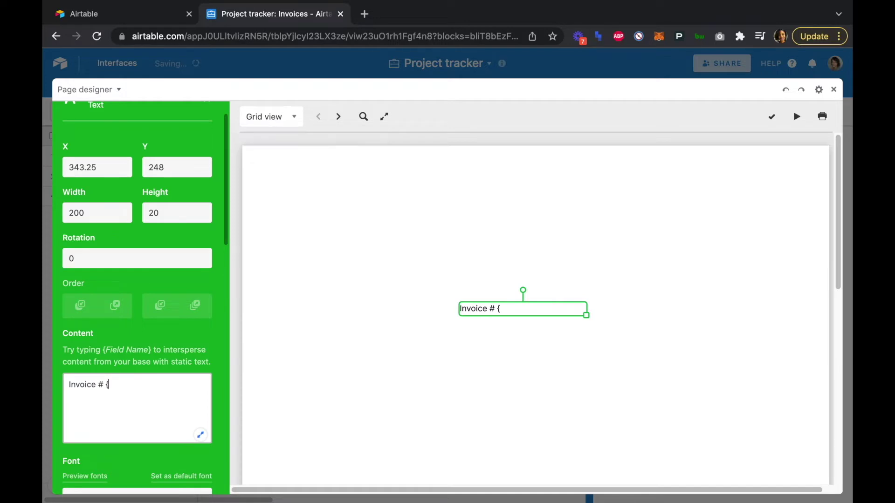
{"action": "type", "text": "Invoice #}"}
- Set the invoice number text's font size to 48 and its weight to 600
{"action": "scroll", "coordinate": [143, 343], "scroll_direction": "down", "scroll_amount": 1}
{"action": "scroll", "coordinate": [142, 342], "scroll_direction": "down", "scroll_amount": 5}
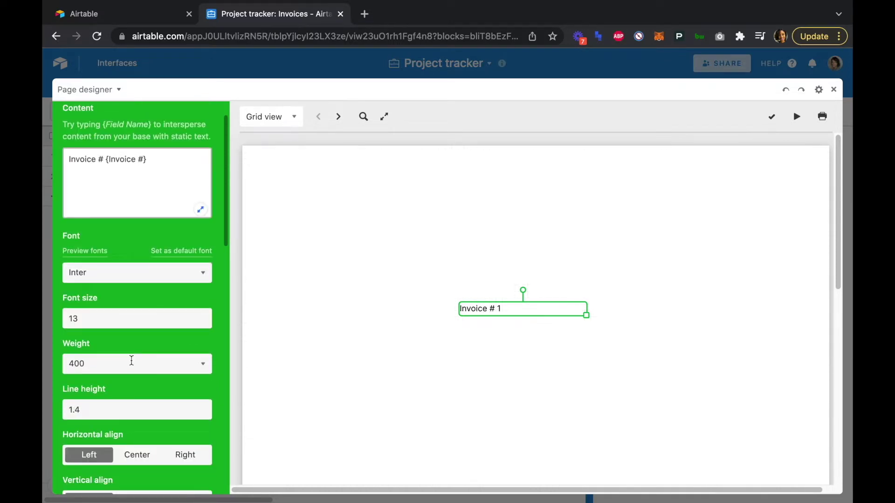
{"action": "scroll", "coordinate": [132, 361], "scroll_direction": "down", "scroll_amount": 1}
{"action": "double_click", "coordinate": [75, 307]}
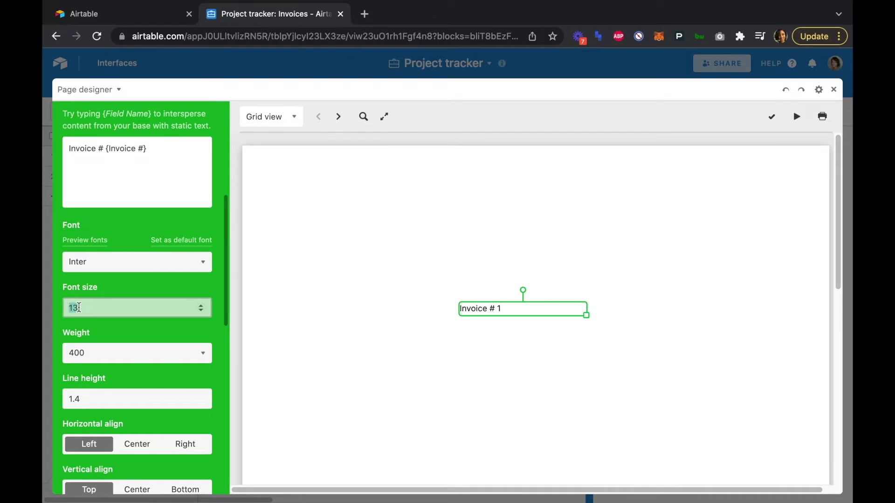
{"action": "type", "text": "48"}
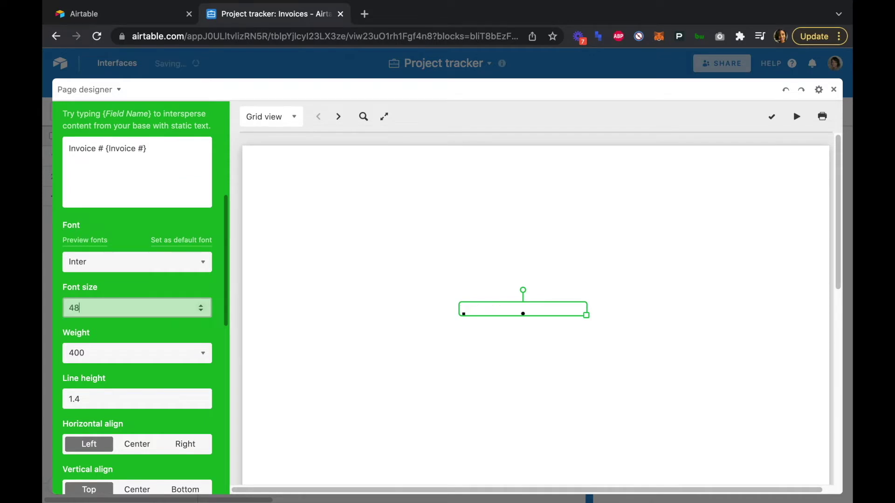
{"action": "left_click", "coordinate": [101, 352]}
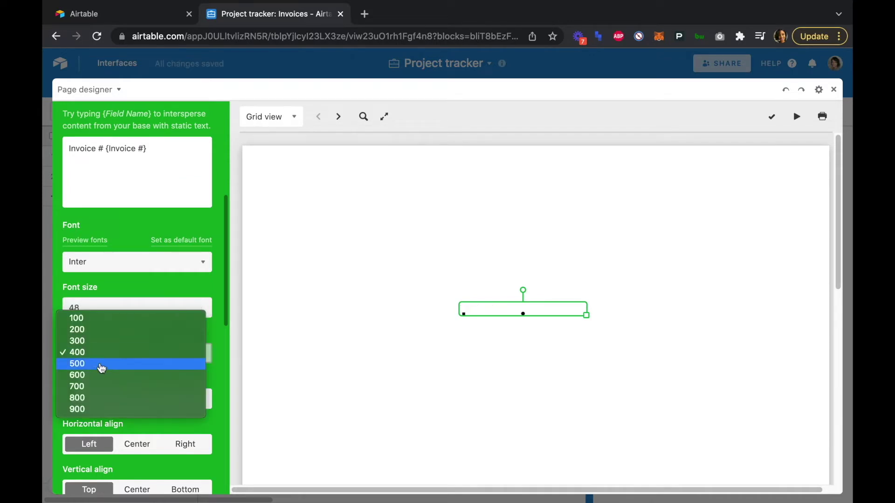
{"action": "left_click", "coordinate": [275, 377]}
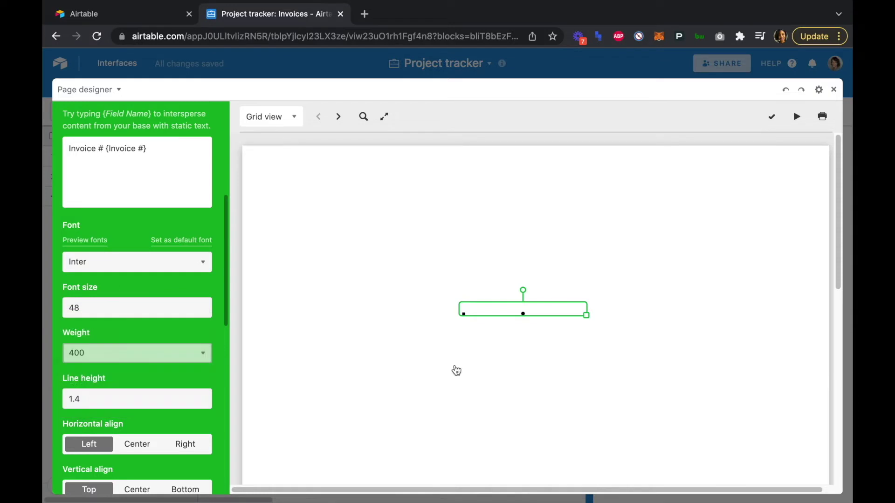
{"action": "right_click", "coordinate": [578, 353]}
{"action": "key", "text": "Escape"}
- Enlarge the invoice number text box to fit its text and move it to the page's upper left corner
{"action": "left_click_drag", "start_coordinate": [586, 315], "coordinate": [679, 350]}
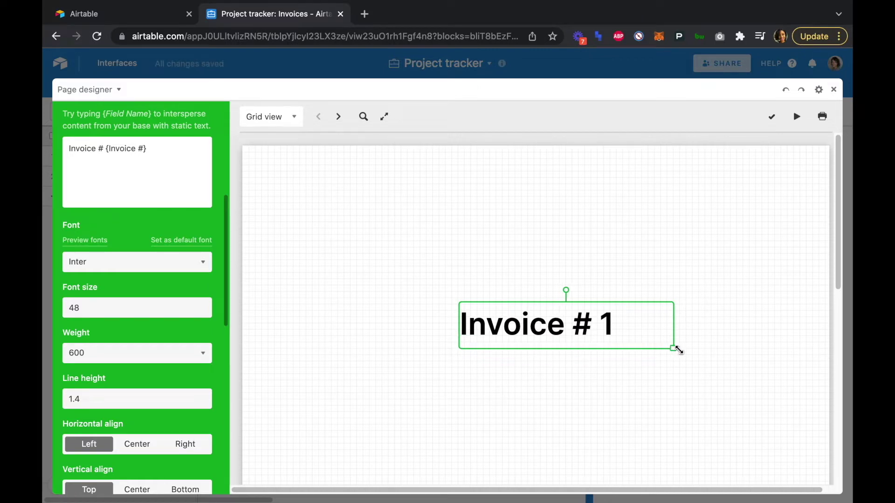
{"action": "left_click_drag", "start_coordinate": [599, 330], "coordinate": [411, 198]}
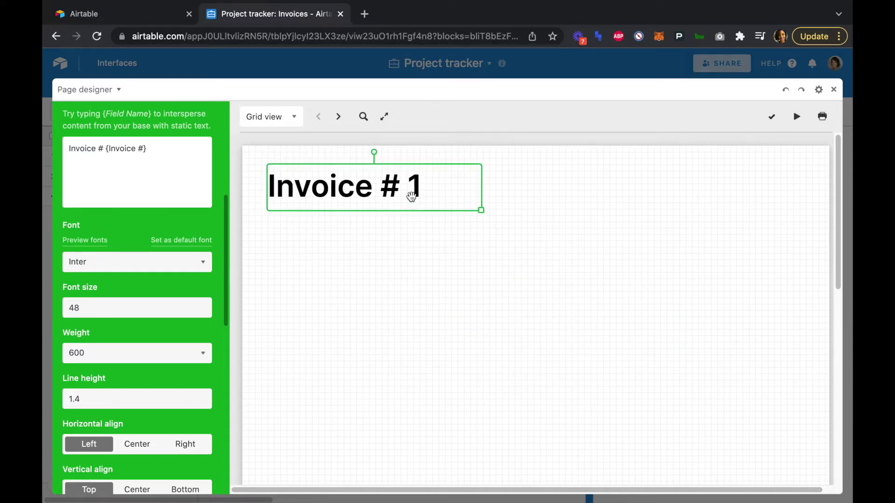
{"action": "left_click", "coordinate": [363, 242]}
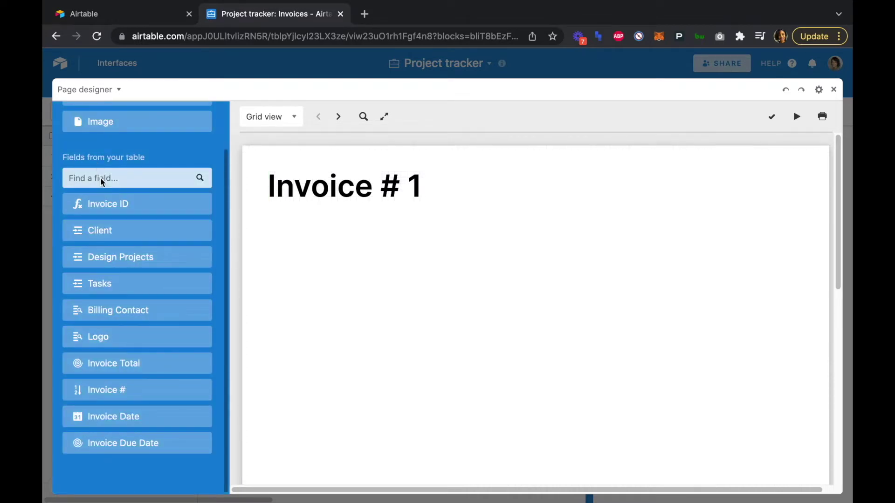
- Add the Logo field to the page and place it directly below the invoice number heading at X 40, Y 110
{"action": "left_click", "coordinate": [104, 336]}
{"action": "left_click_drag", "start_coordinate": [537, 304], "coordinate": [348, 259]}
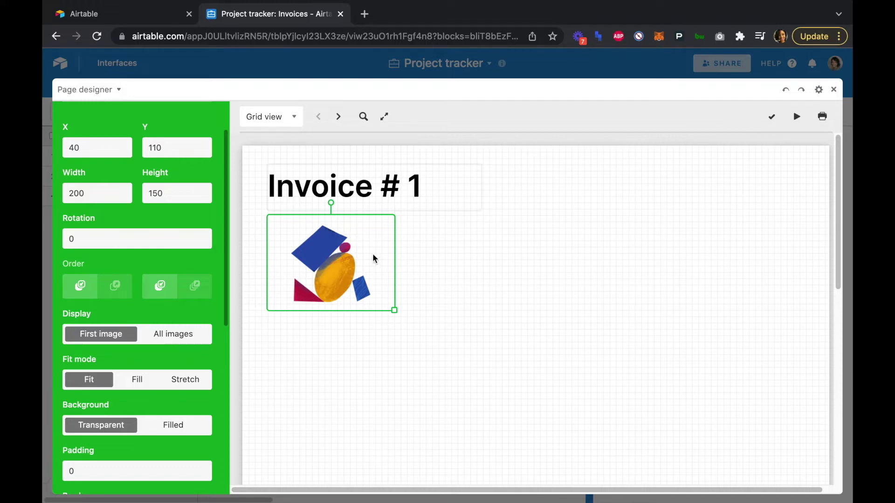
{"action": "left_click", "coordinate": [451, 278]}
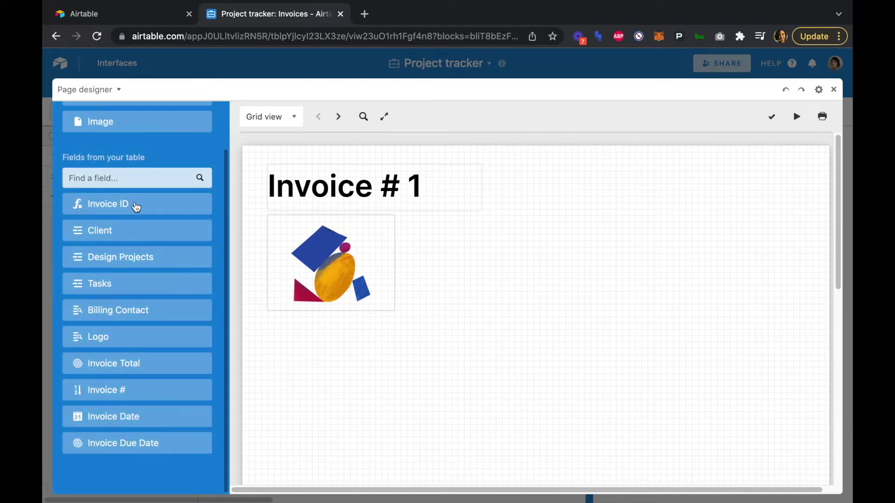
- Add a static text label "Invoice Date:" and place it in the page's upper right area, level with the heading
{"action": "scroll", "coordinate": [135, 205], "scroll_direction": "up", "scroll_amount": 2}
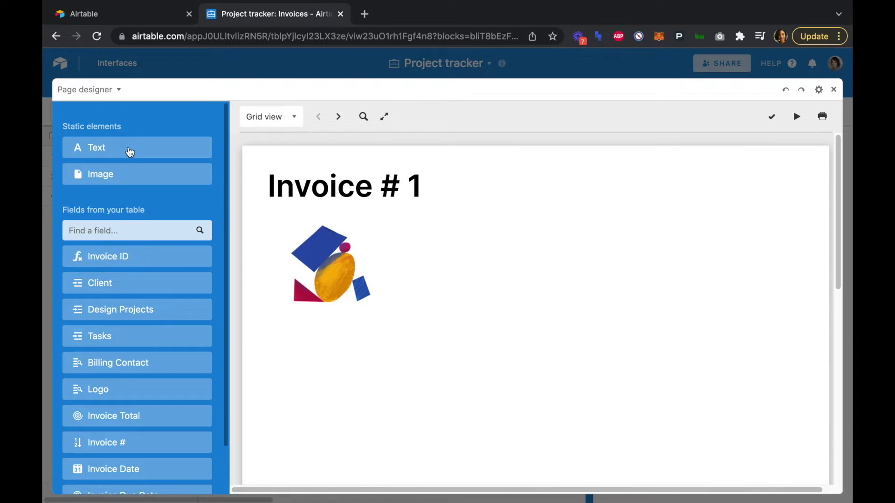
{"action": "left_click", "coordinate": [129, 149]}
{"action": "left_click", "coordinate": [152, 433]}
{"action": "type", "text": "In"}
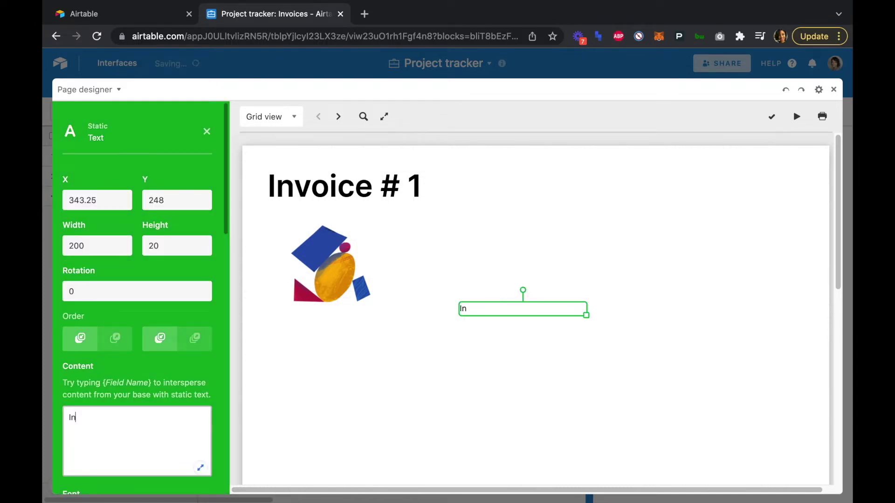
{"action": "type", "text": "voice Date:"}
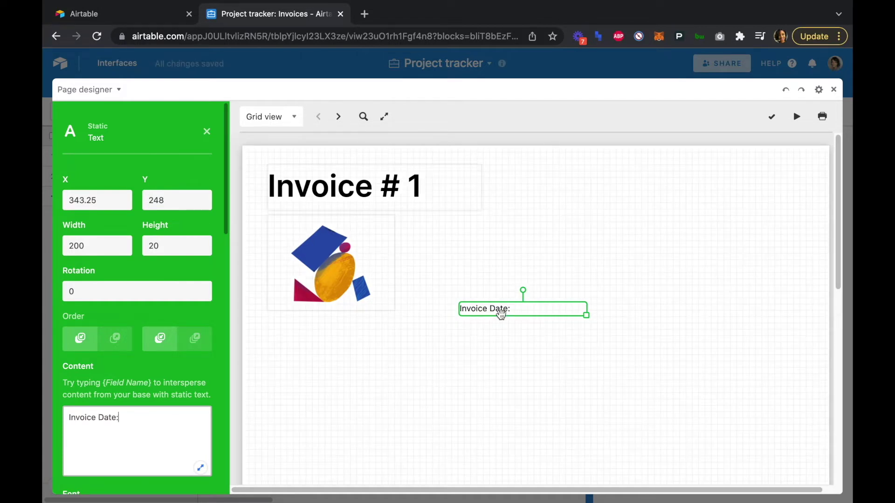
{"action": "right_click", "coordinate": [523, 305]}
{"action": "left_click", "coordinate": [633, 212]}
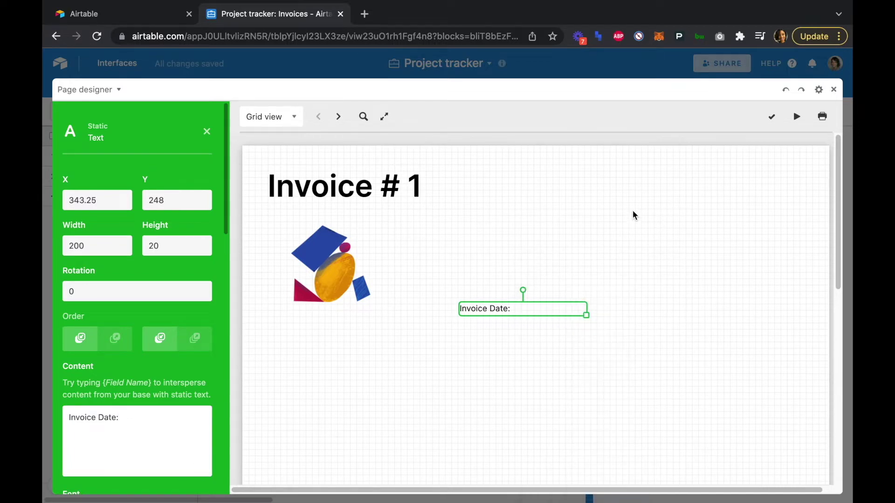
{"action": "left_click_drag", "start_coordinate": [557, 304], "coordinate": [663, 191]}
{"action": "left_click", "coordinate": [313, 373]}
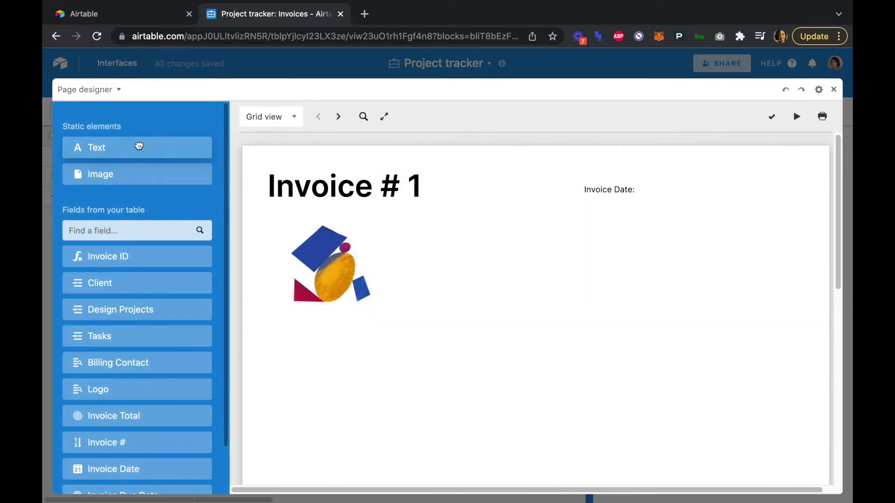
- Add a static text label "Invoice Due Date:" and align it directly below the "Invoice Date:" label
{"action": "left_click", "coordinate": [140, 148]}
{"action": "left_click", "coordinate": [110, 427]}
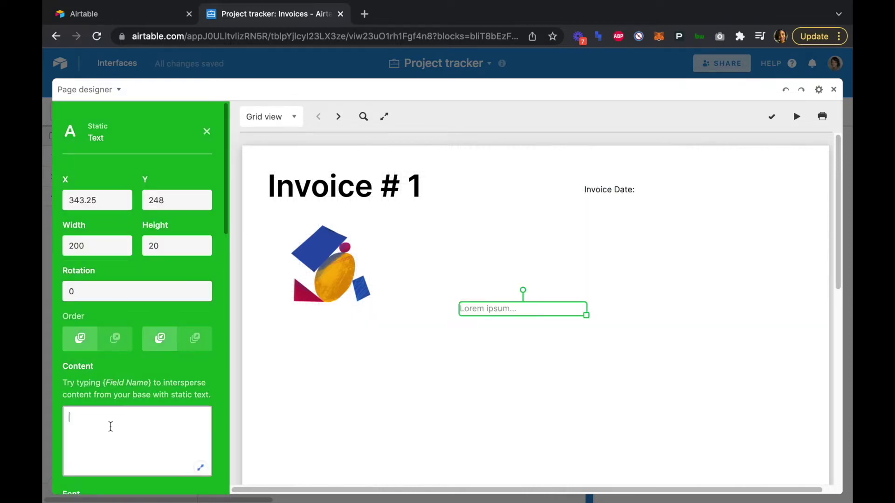
{"action": "type", "text": "Invoice Due "}
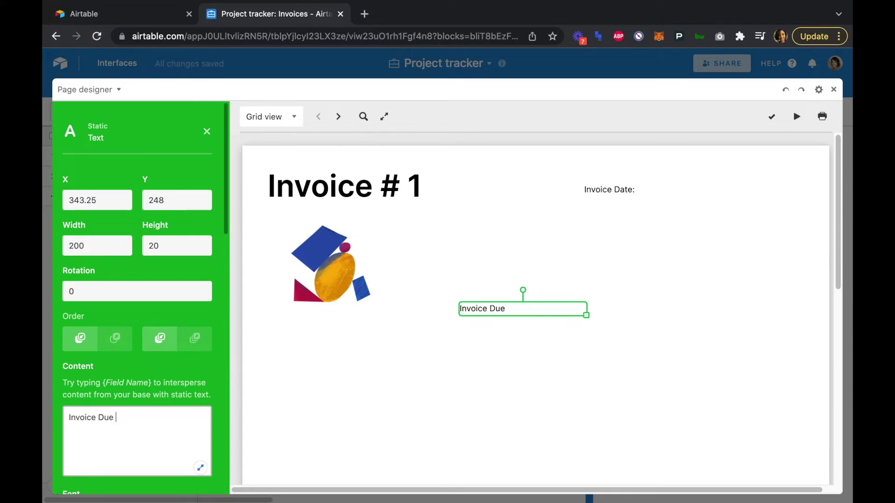
{"action": "type", "text": "Date:"}
{"action": "left_click", "coordinate": [493, 309]}
{"action": "left_click_drag", "start_coordinate": [493, 310], "coordinate": [622, 219]}
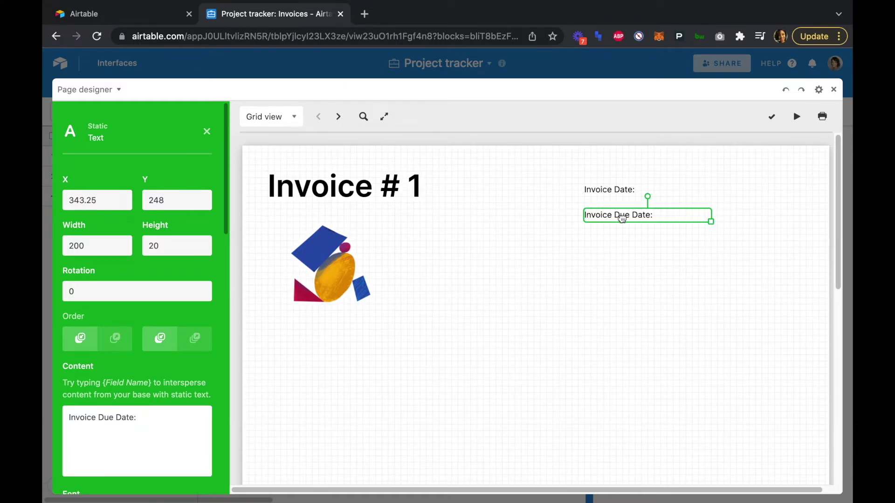
{"action": "left_click", "coordinate": [586, 276]}
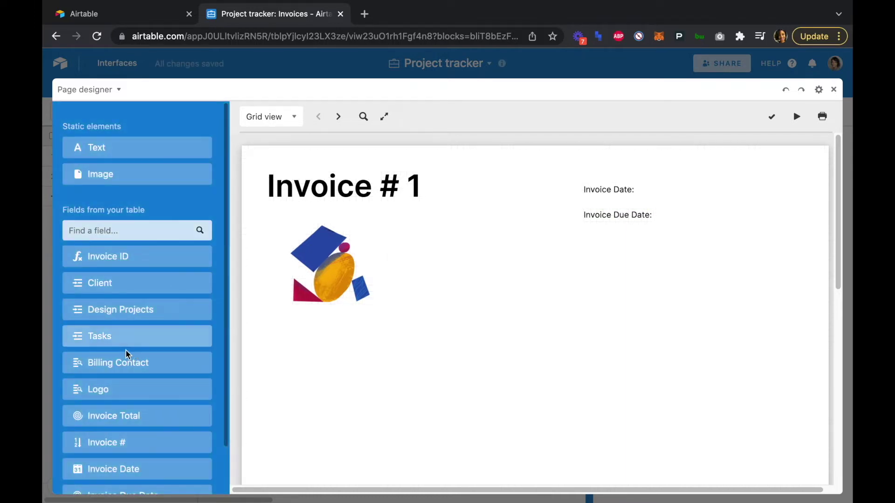
- Add the Invoice Date field and place it beside the "Invoice Date:" label at X 670, Y 60
{"action": "scroll", "coordinate": [126, 355], "scroll_direction": "down", "scroll_amount": 2}
{"action": "left_click_drag", "start_coordinate": [110, 418], "coordinate": [724, 193]}
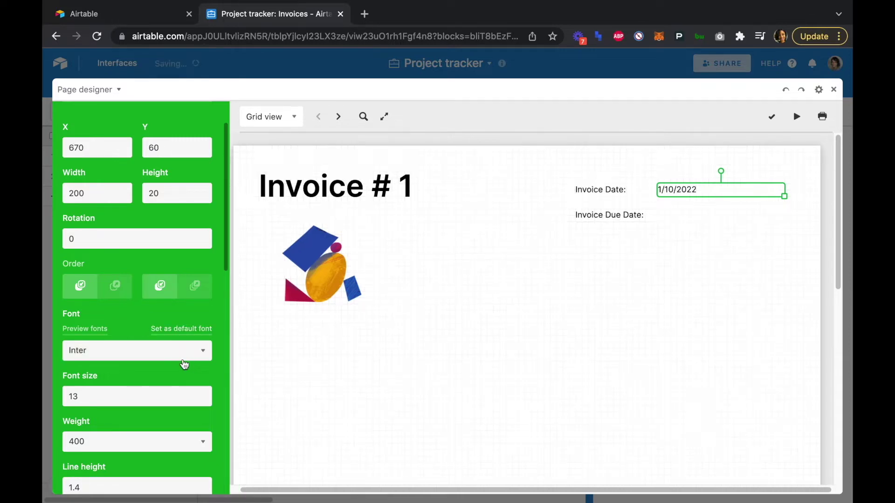
{"action": "key", "text": "Escape"}
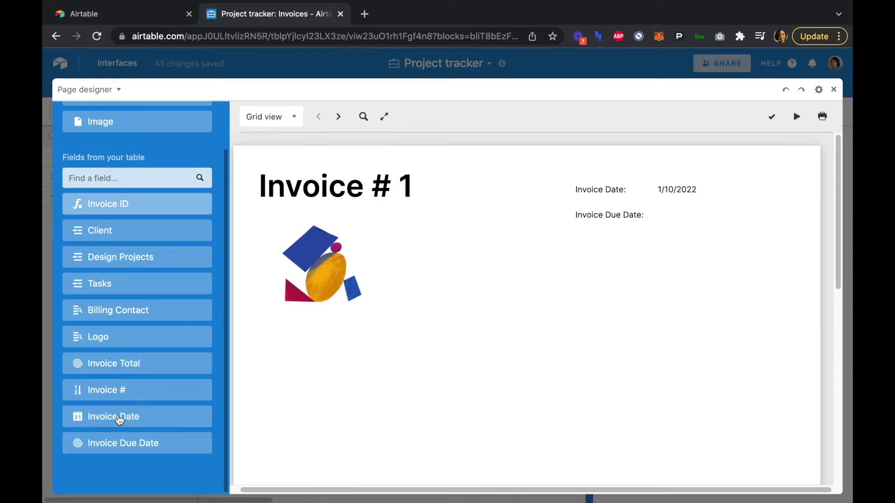
- Add the Invoice Due Date field and place it beside the "Invoice Due Date:" label, aligned under the invoice date
{"action": "left_click", "coordinate": [518, 306]}
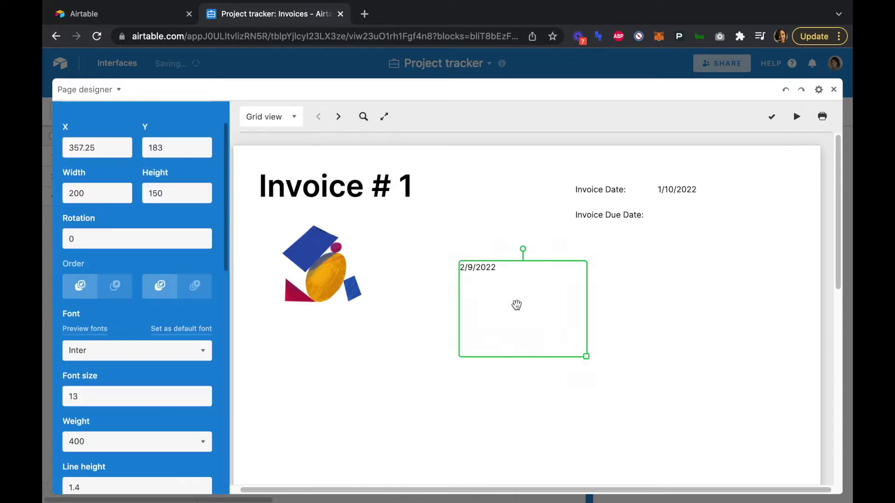
{"action": "left_click_drag", "start_coordinate": [516, 295], "coordinate": [720, 250]}
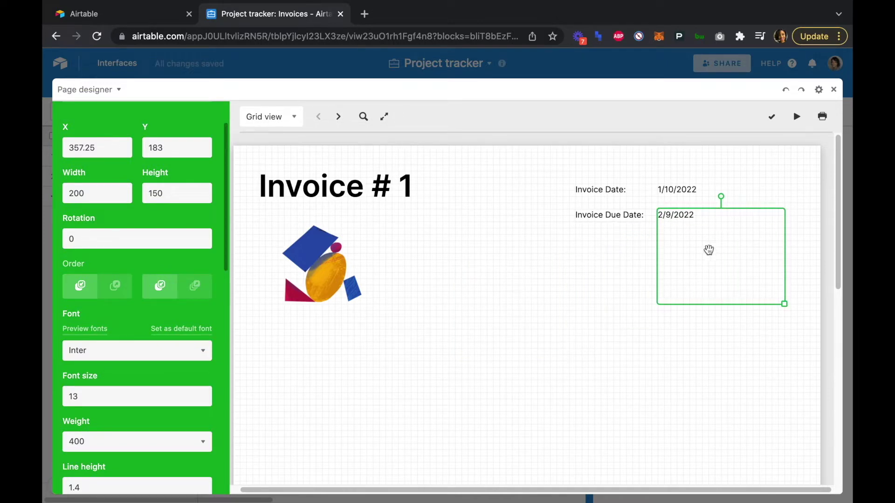
{"action": "left_click", "coordinate": [577, 282]}
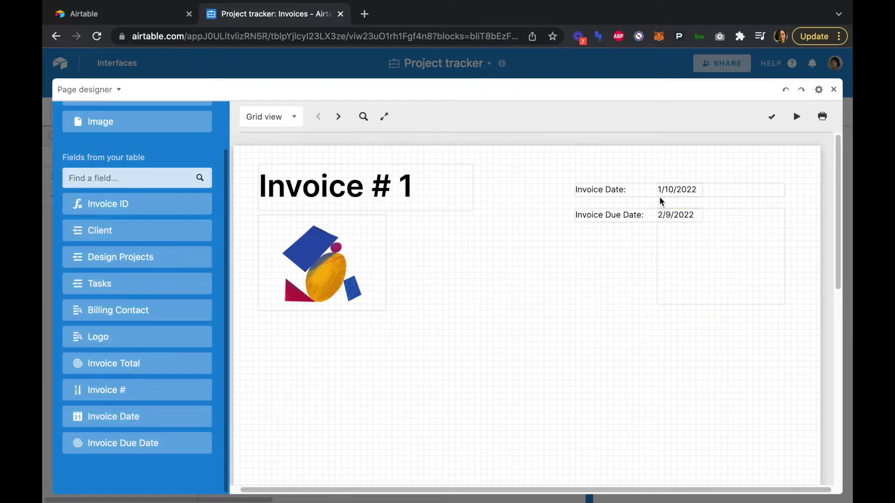
- Set the font weight of the "Invoice Date:" and "Invoice Due Date:" labels to 600
{"action": "left_click", "coordinate": [611, 189]}
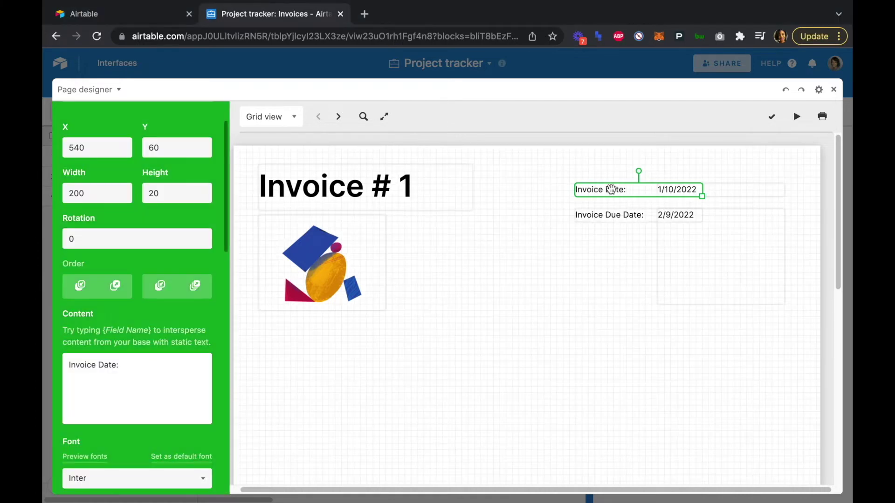
{"action": "scroll", "coordinate": [120, 342], "scroll_direction": "down", "scroll_amount": 5}
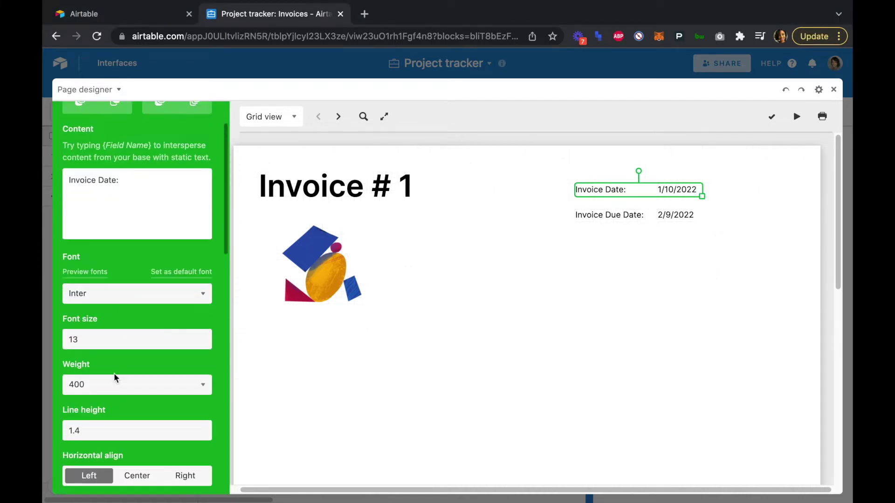
{"action": "left_click", "coordinate": [113, 385]}
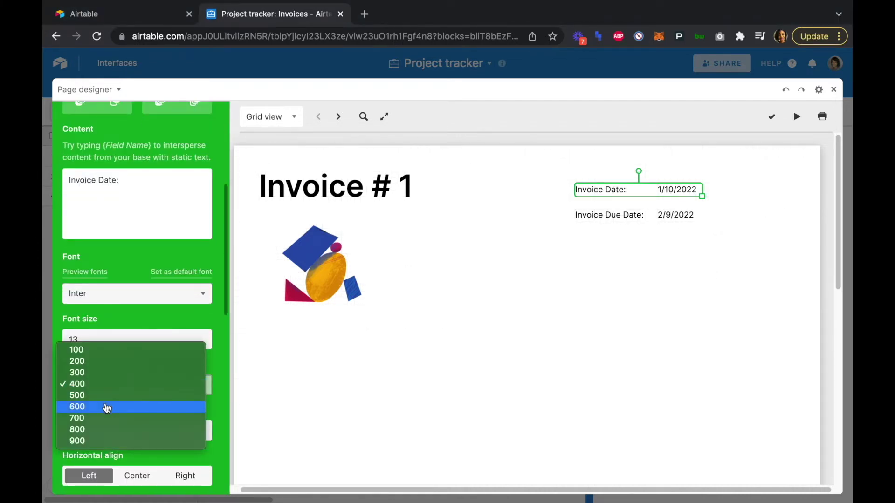
{"action": "key", "text": "Escape"}
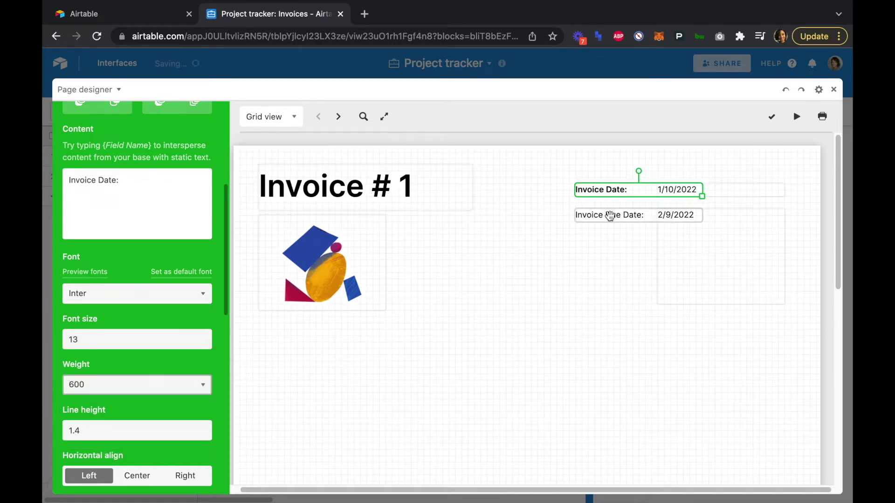
{"action": "left_click", "coordinate": [598, 216]}
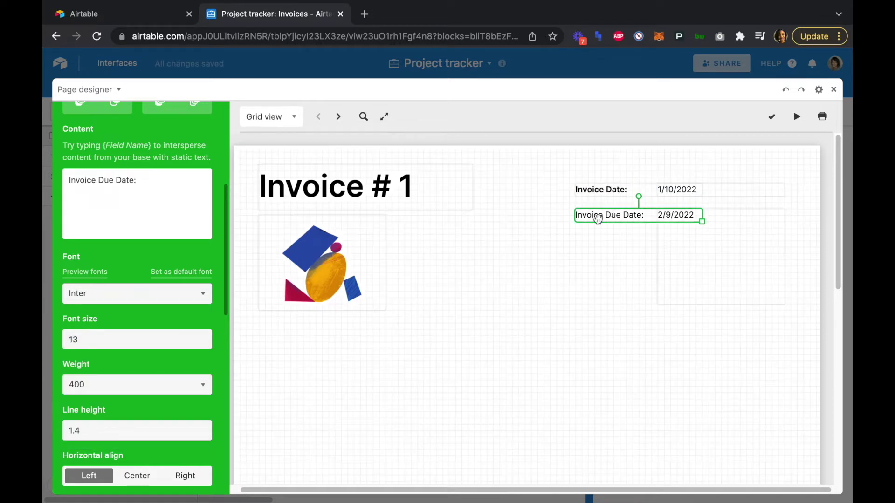
{"action": "left_click", "coordinate": [173, 384]}
{"action": "left_click", "coordinate": [153, 407]}
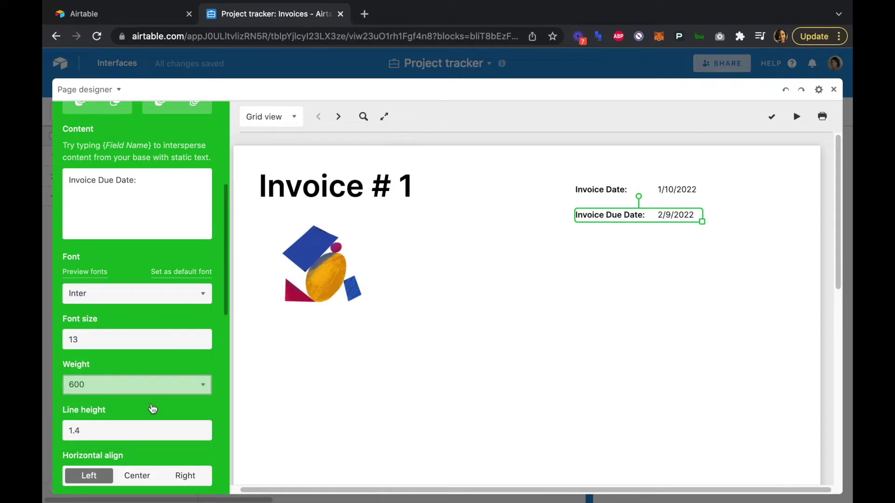
{"action": "left_click", "coordinate": [579, 336]}
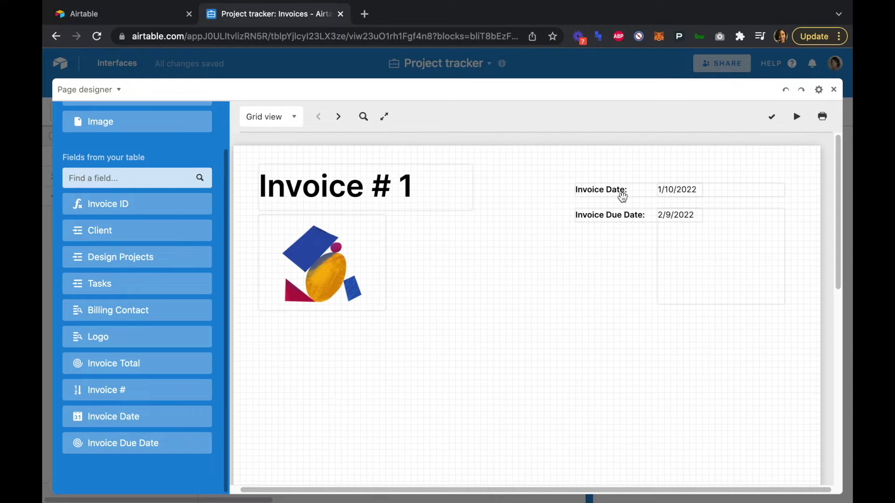
- Add the Client field as a table element in the empty area of the page below the logo
{"action": "scroll", "coordinate": [623, 261], "scroll_direction": "down", "scroll_amount": 3}
{"action": "scroll", "coordinate": [623, 259], "scroll_direction": "down", "scroll_amount": 2}
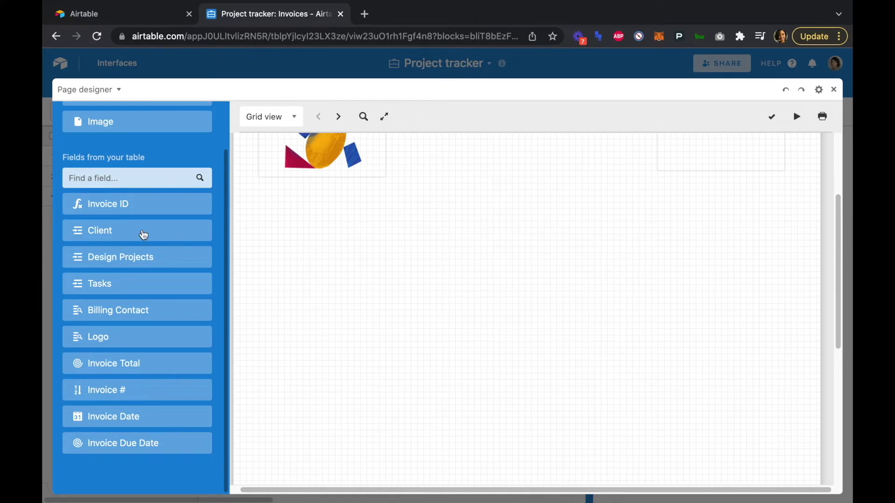
{"action": "left_click_drag", "start_coordinate": [140, 231], "coordinate": [503, 253]}
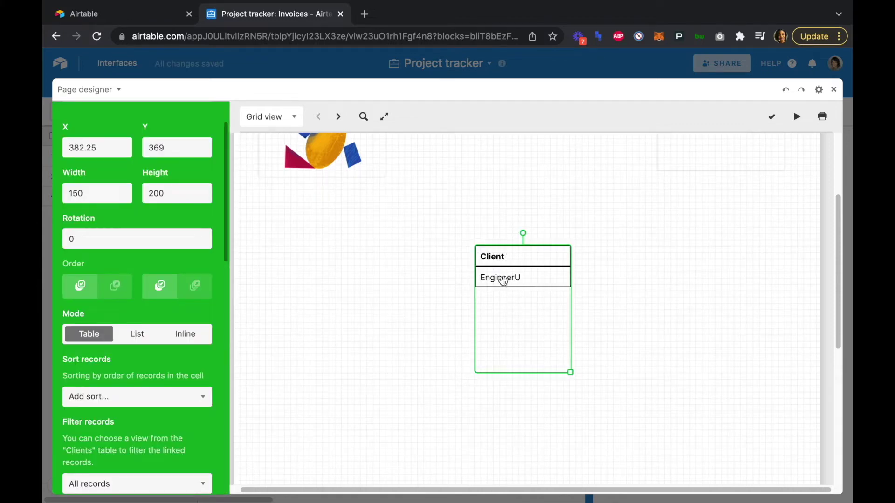
- Add Bill To and Bill From as columns of the client table and remove its Client column
{"action": "scroll", "coordinate": [157, 315], "scroll_direction": "down", "scroll_amount": 4}
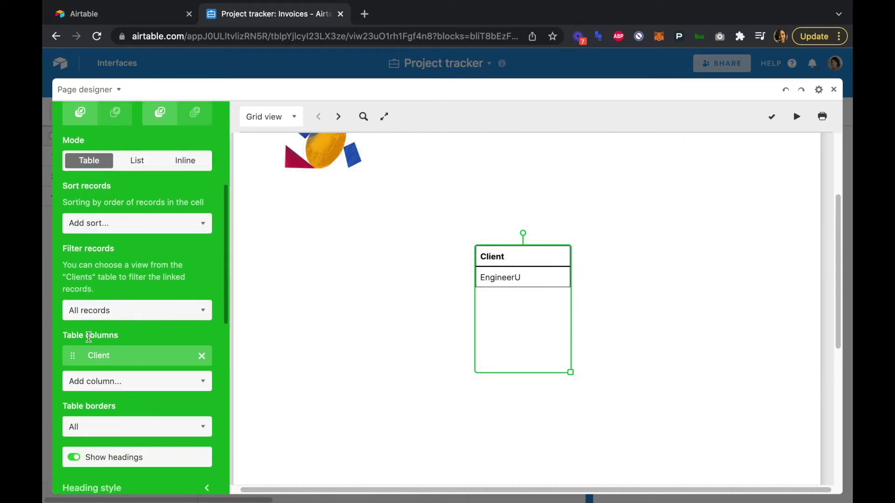
{"action": "scroll", "coordinate": [140, 322], "scroll_direction": "down", "scroll_amount": 1}
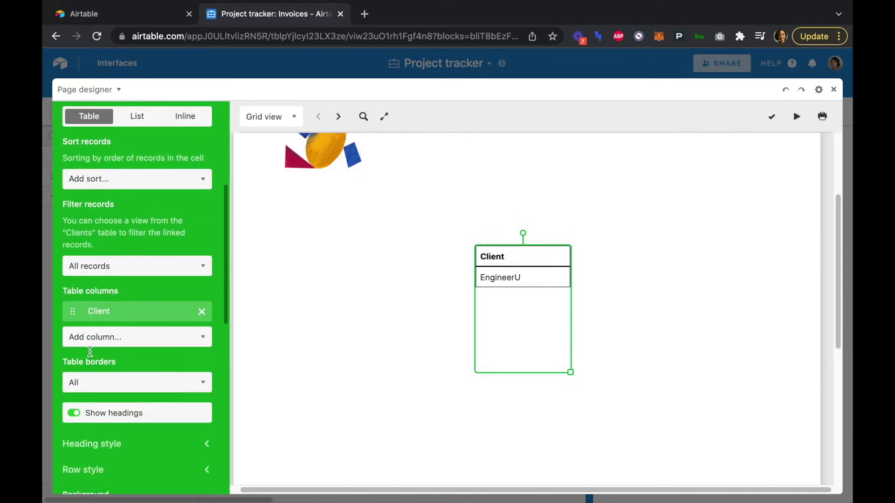
{"action": "left_click", "coordinate": [188, 344]}
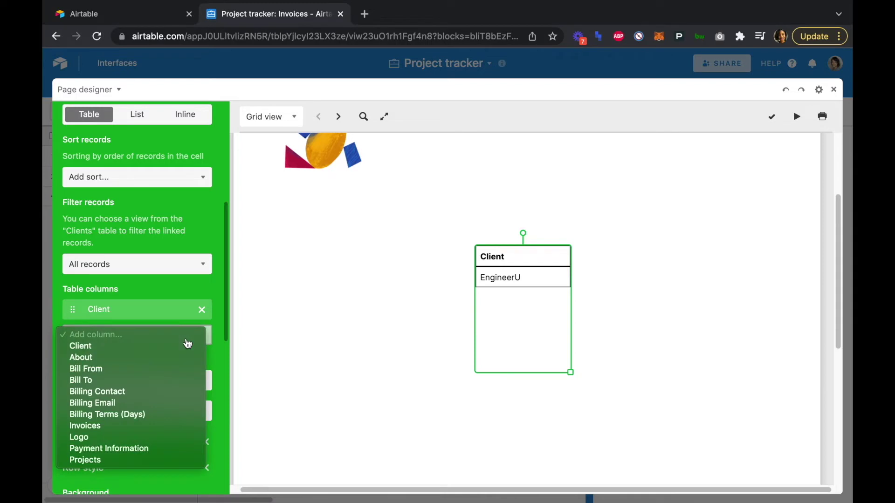
{"action": "left_click", "coordinate": [137, 381]}
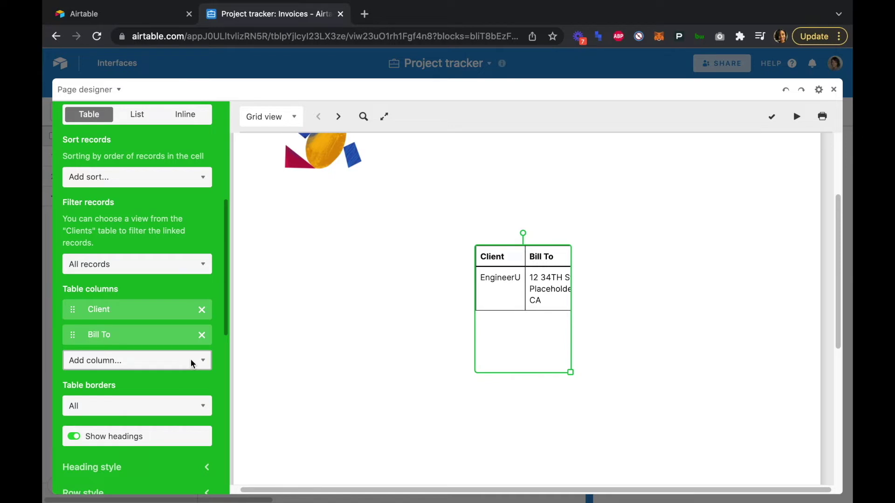
{"action": "left_click", "coordinate": [202, 363]}
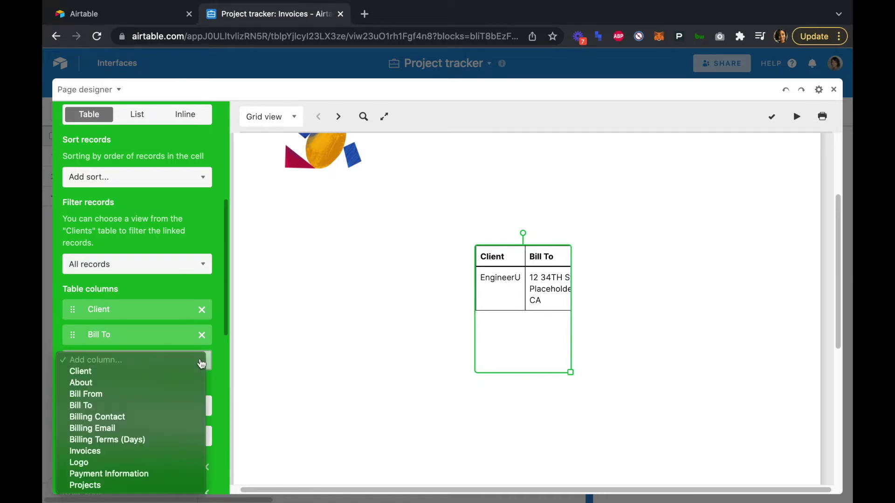
{"action": "left_click", "coordinate": [137, 400]}
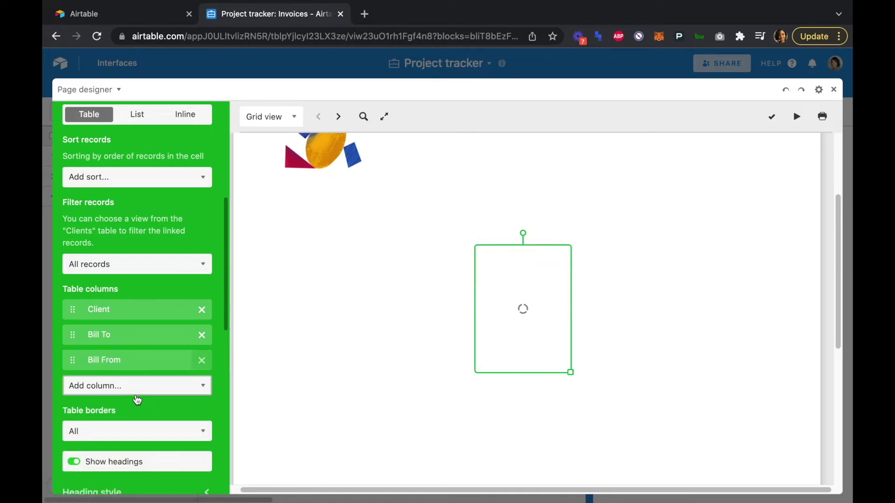
{"action": "left_click", "coordinate": [201, 309]}
- Widen the Bill To and Bill From table and place it below the logo, aligned with the heading's left edge
{"action": "left_click_drag", "start_coordinate": [570, 372], "coordinate": [702, 354]}
{"action": "mouse_move", "coordinate": [402, 263]}
{"action": "left_mouse_down"}
{"action": "mouse_move", "coordinate": [360, 246]}
{"action": "mouse_move", "coordinate": [408, 247]}
{"action": "left_mouse_up"}
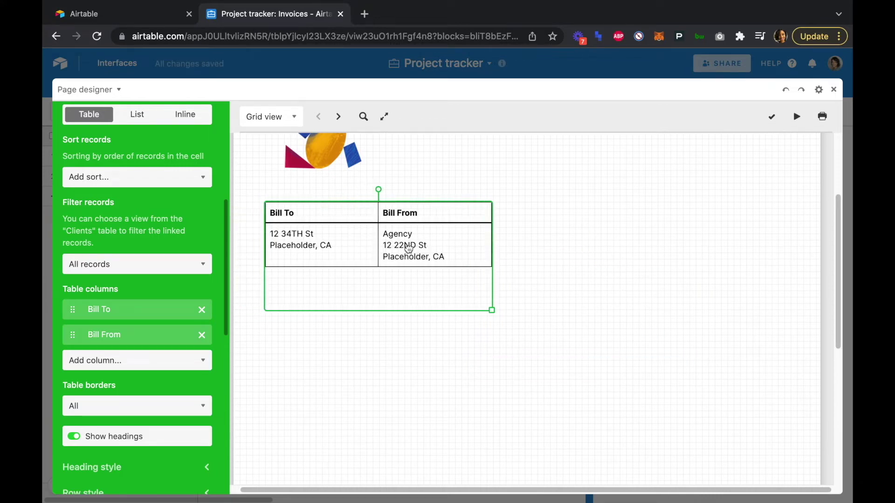
{"action": "scroll", "coordinate": [409, 248], "scroll_direction": "up", "scroll_amount": 3}
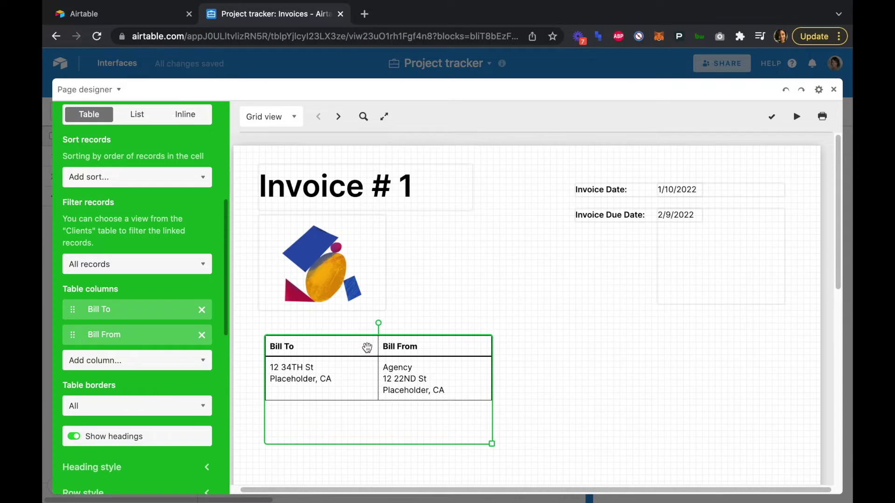
{"action": "mouse_move", "coordinate": [367, 348]}
{"action": "left_mouse_down"}
{"action": "mouse_move", "coordinate": [355, 351]}
{"action": "mouse_move", "coordinate": [363, 359]}
{"action": "left_mouse_up"}
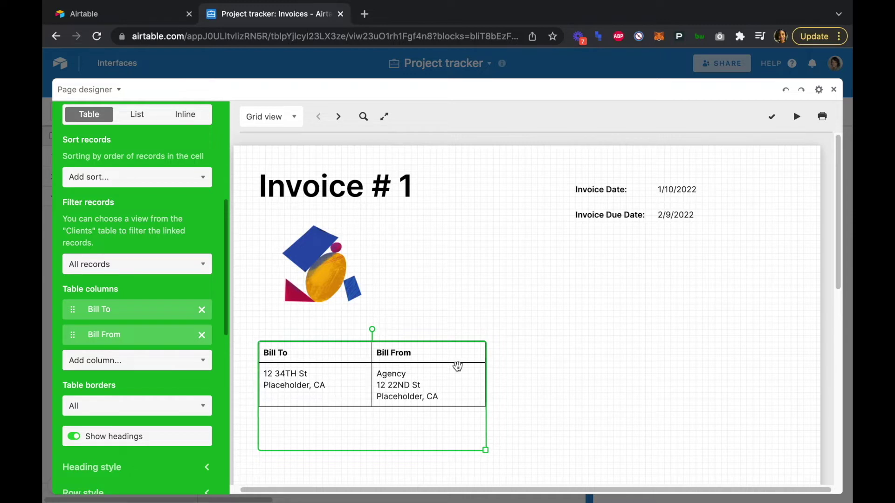
{"action": "key", "text": "Escape"}
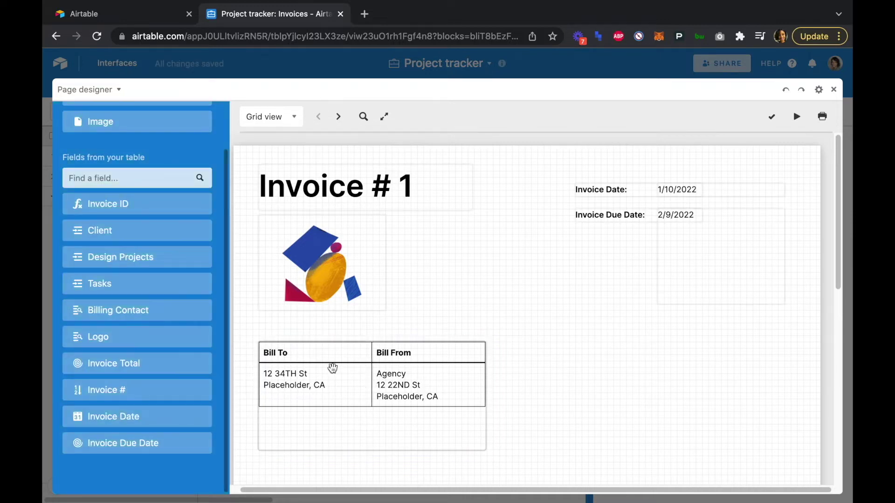
- Duplicate the Bill To and Bill From table element
{"action": "left_click", "coordinate": [317, 429]}
{"action": "scroll", "coordinate": [146, 323], "scroll_direction": "down", "scroll_amount": 15}
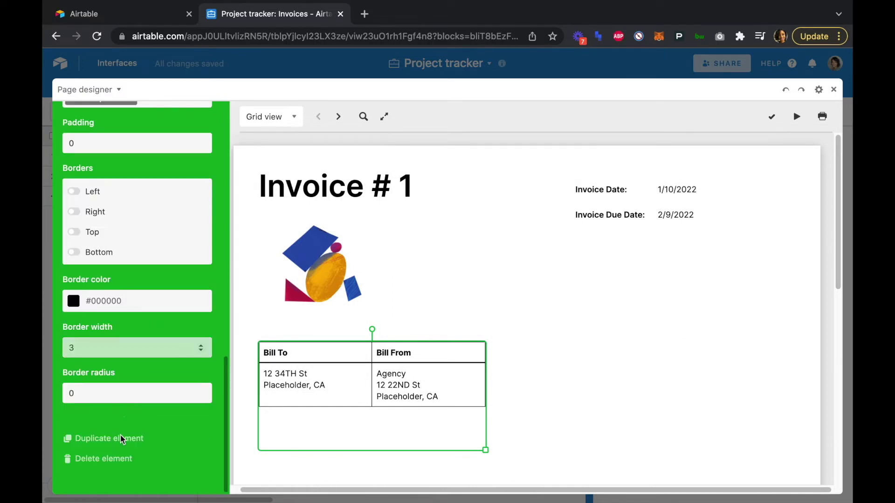
{"action": "left_click", "coordinate": [122, 441]}
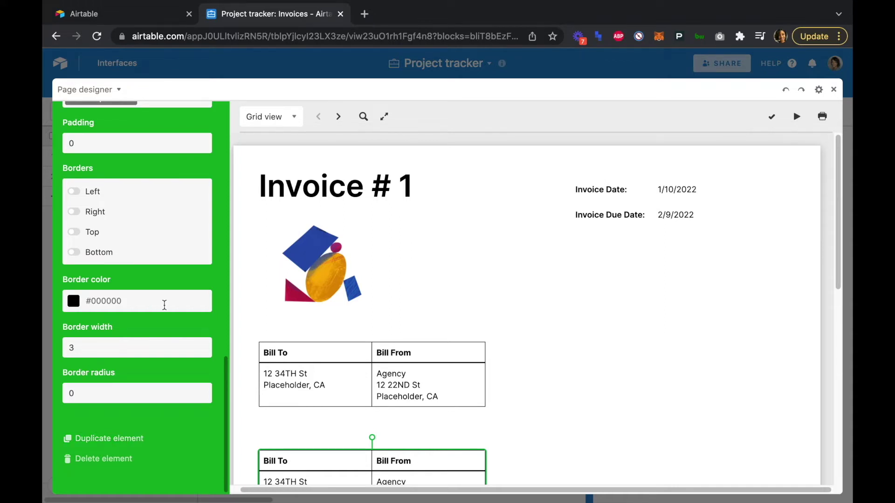
- In the duplicated table, add the Billing Contact and Billing Email columns and remove Bill To and Bill From
{"action": "scroll", "coordinate": [164, 305], "scroll_direction": "up", "scroll_amount": 10}
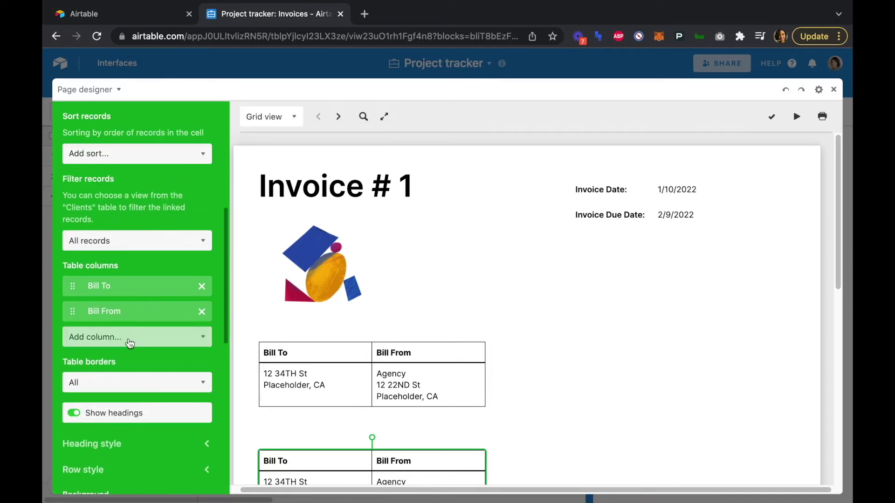
{"action": "left_click", "coordinate": [169, 341]}
{"action": "left_click", "coordinate": [139, 394]}
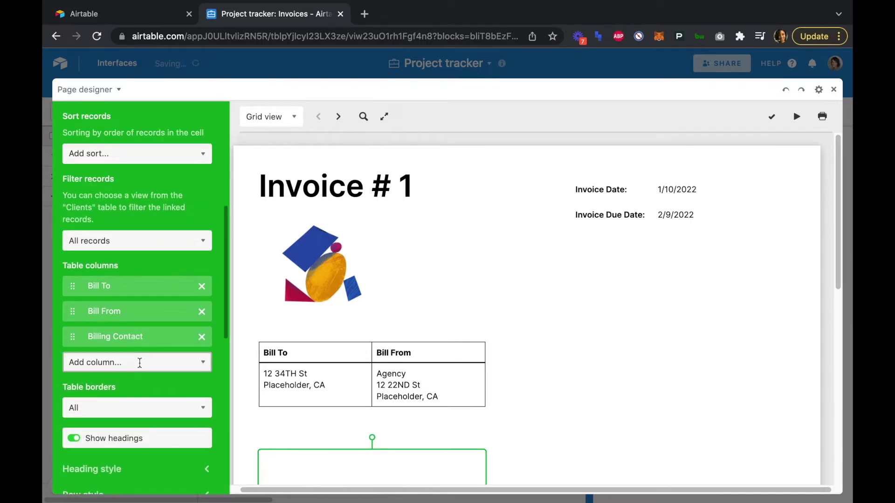
{"action": "left_click", "coordinate": [140, 363]}
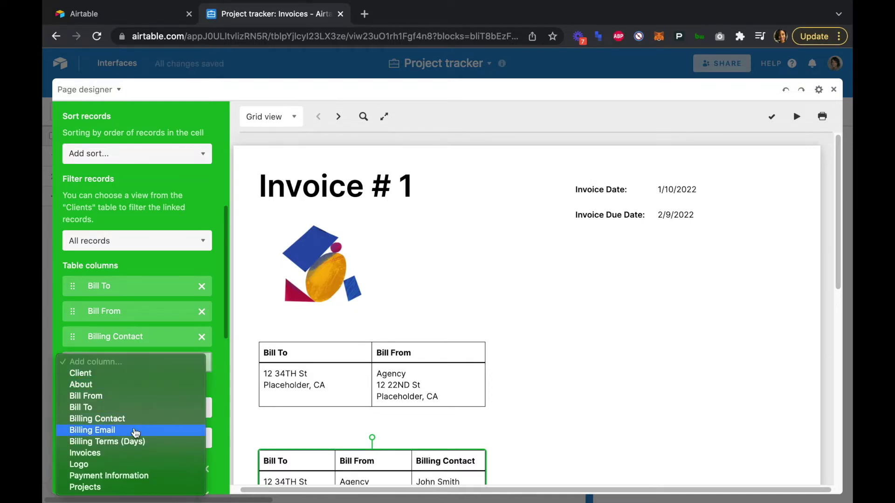
{"action": "left_click", "coordinate": [135, 431]}
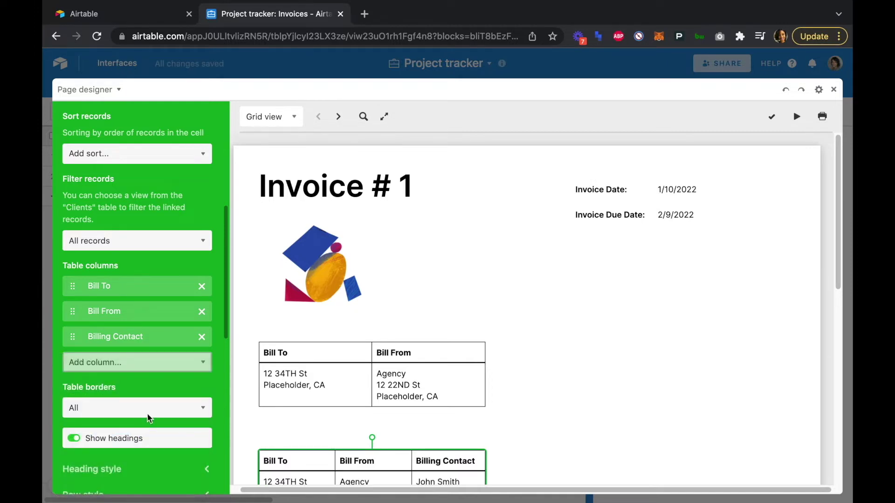
{"action": "left_click", "coordinate": [202, 286]}
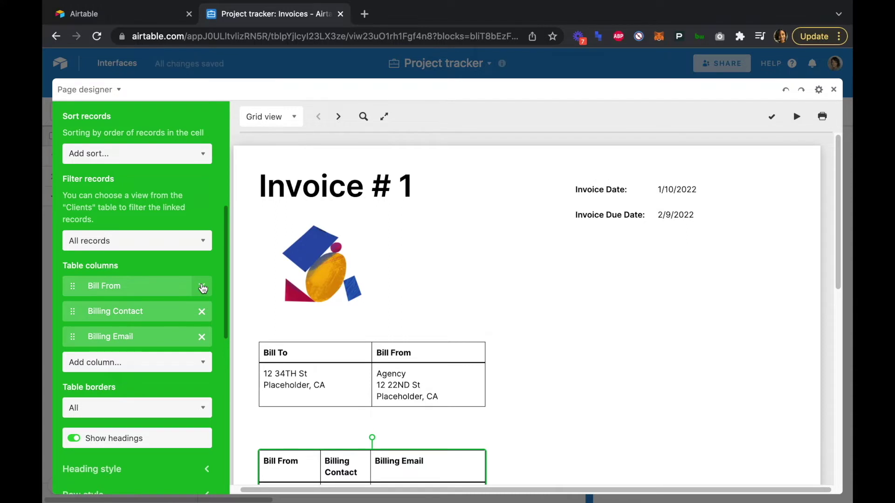
{"action": "left_click", "coordinate": [202, 286]}
- Place the billing contact table at X 540, Y 310, level with the Bill To table, and narrow it to a width of 340
{"action": "left_click_drag", "start_coordinate": [387, 464], "coordinate": [701, 354]}
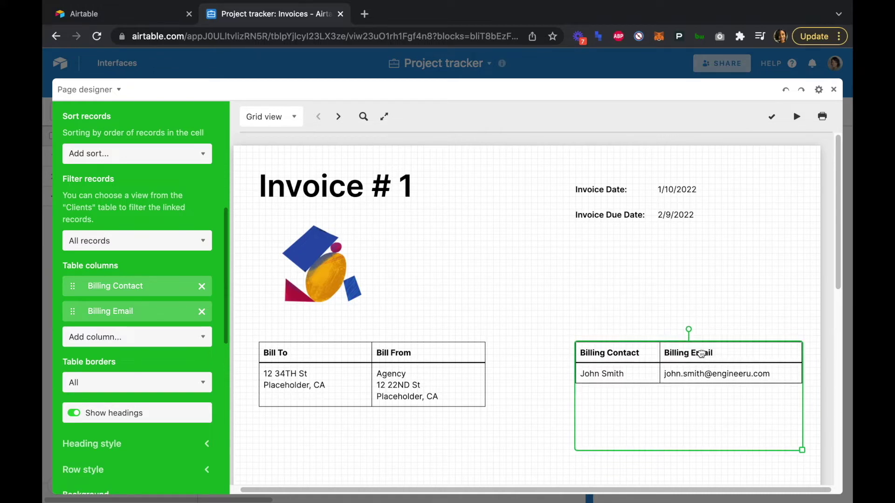
{"action": "left_click_drag", "start_coordinate": [701, 354], "coordinate": [701, 352]}
{"action": "left_click_drag", "start_coordinate": [801, 450], "coordinate": [791, 450]}
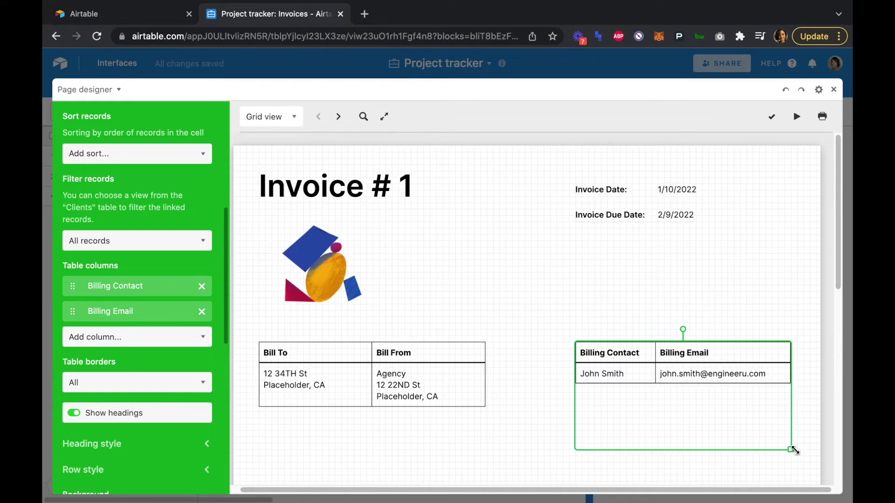
{"action": "left_click", "coordinate": [511, 372]}
- Duplicate the Billing Contact and Billing Email table element
{"action": "scroll", "coordinate": [559, 366], "scroll_direction": "down", "scroll_amount": 1}
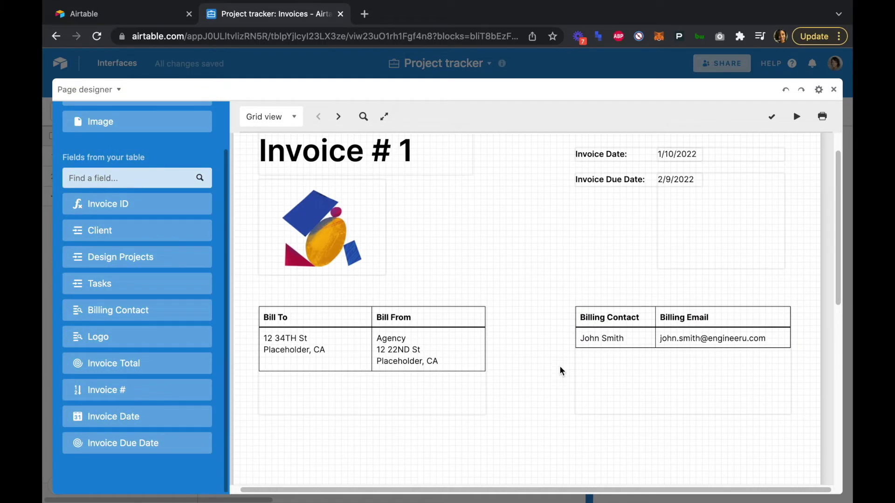
{"action": "left_click", "coordinate": [621, 325]}
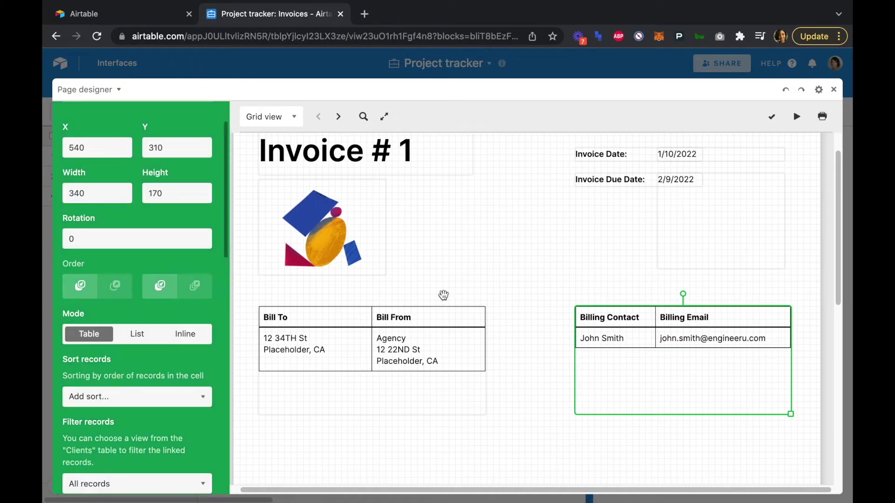
{"action": "scroll", "coordinate": [145, 345], "scroll_direction": "down", "scroll_amount": 5}
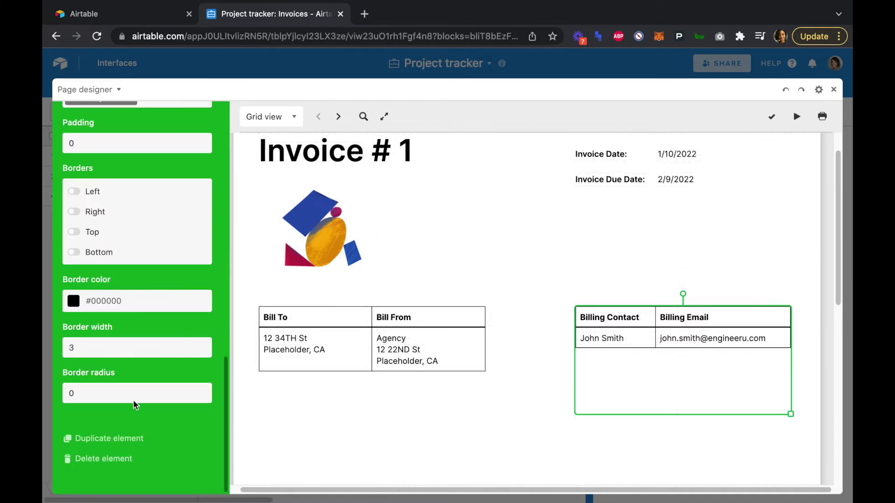
{"action": "left_click", "coordinate": [127, 437]}
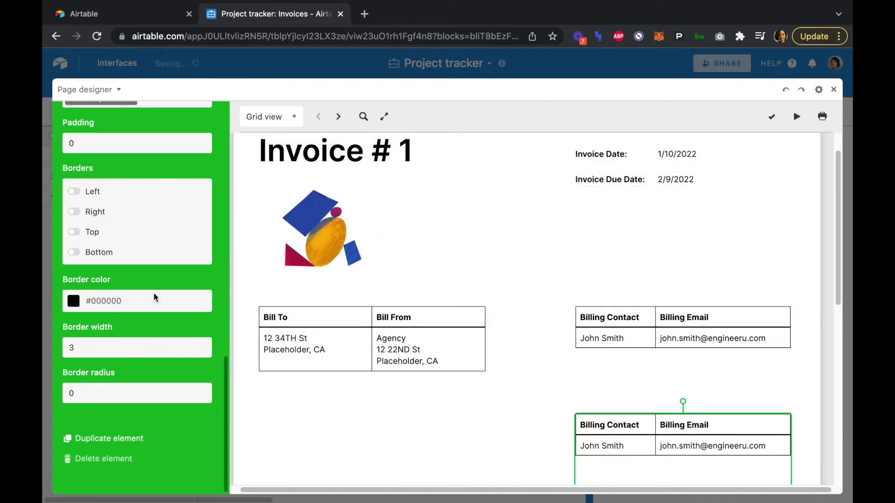
- In the new duplicate, add the Payment Information column and remove Billing Contact and Billing Email
{"action": "scroll", "coordinate": [166, 298], "scroll_direction": "up", "scroll_amount": 10}
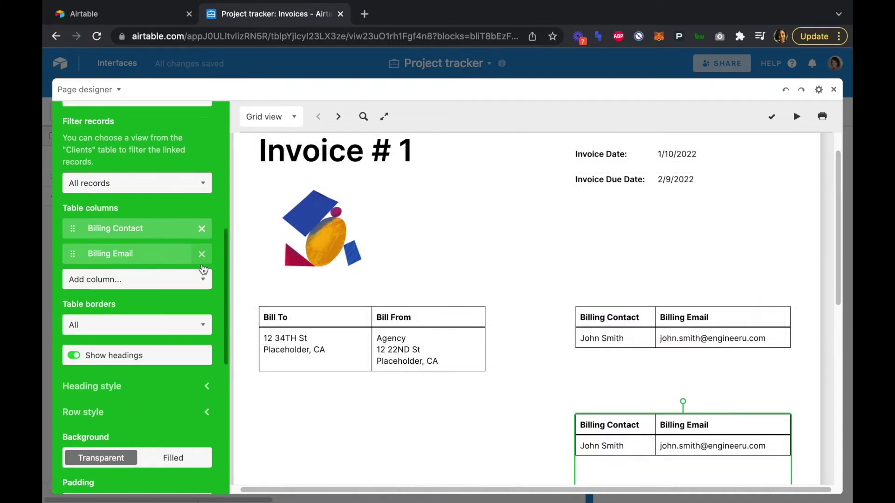
{"action": "left_click", "coordinate": [200, 279]}
{"action": "left_click", "coordinate": [131, 393]}
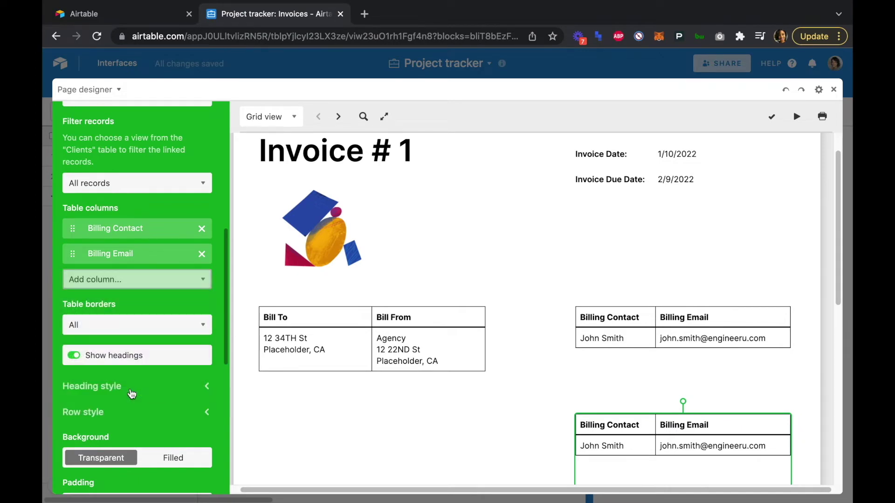
{"action": "left_click", "coordinate": [202, 229]}
{"action": "left_click", "coordinate": [202, 230]}
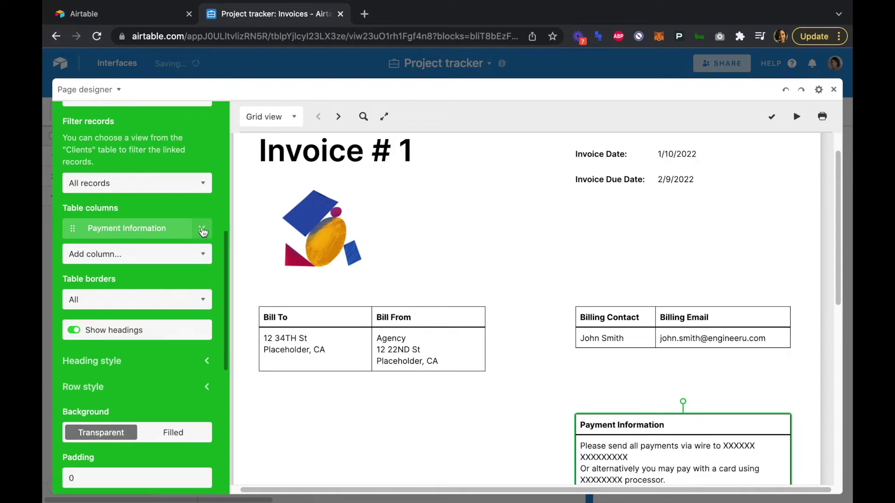
- Move the Payment Information table to the lower-left corner of the invoice page, aligned with the left edge of the Bill To table
{"action": "scroll", "coordinate": [623, 368], "scroll_direction": "down", "scroll_amount": 2}
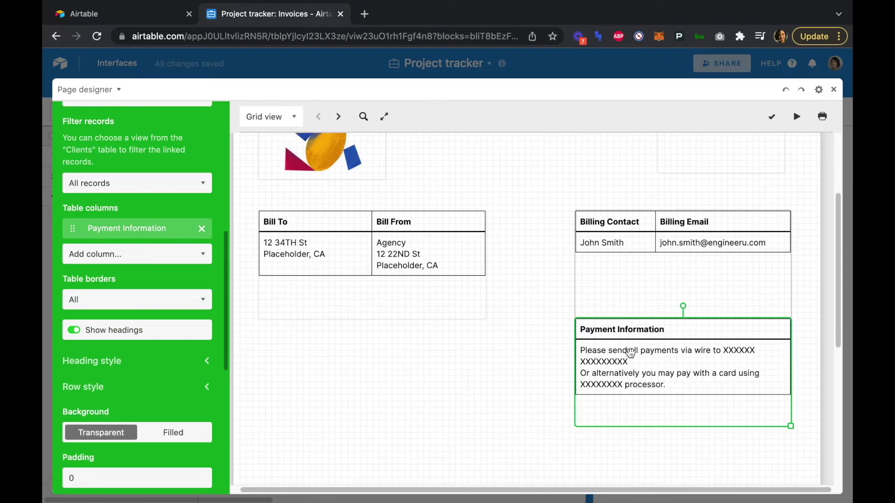
{"action": "left_click_drag", "start_coordinate": [584, 368], "coordinate": [353, 451]}
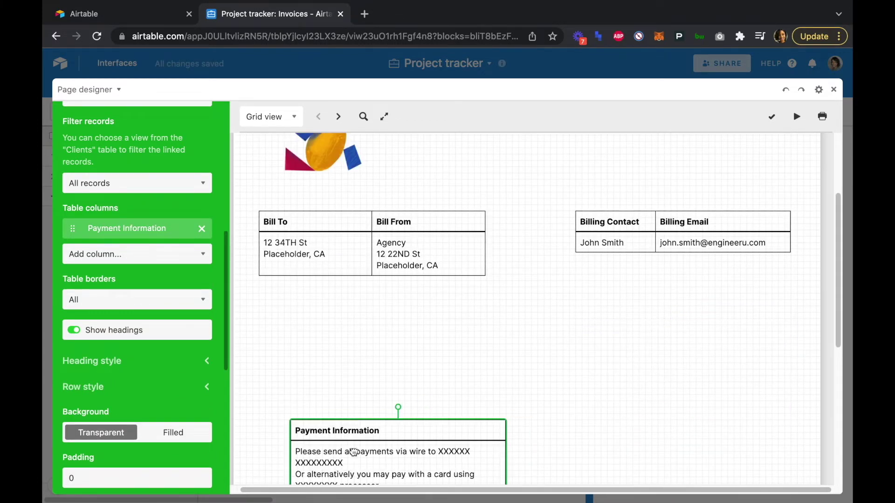
{"action": "scroll", "coordinate": [505, 398], "scroll_direction": "down", "scroll_amount": 1}
{"action": "scroll", "coordinate": [507, 402], "scroll_direction": "down", "scroll_amount": 3}
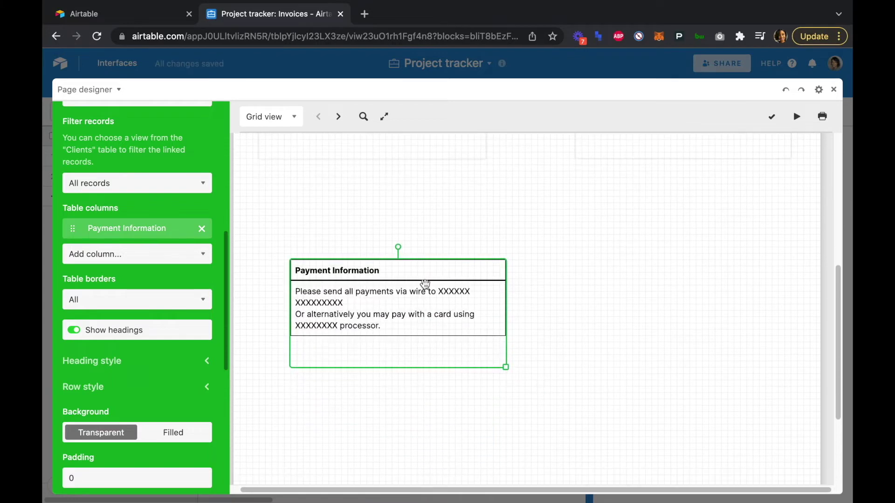
{"action": "left_click_drag", "start_coordinate": [424, 286], "coordinate": [404, 403]}
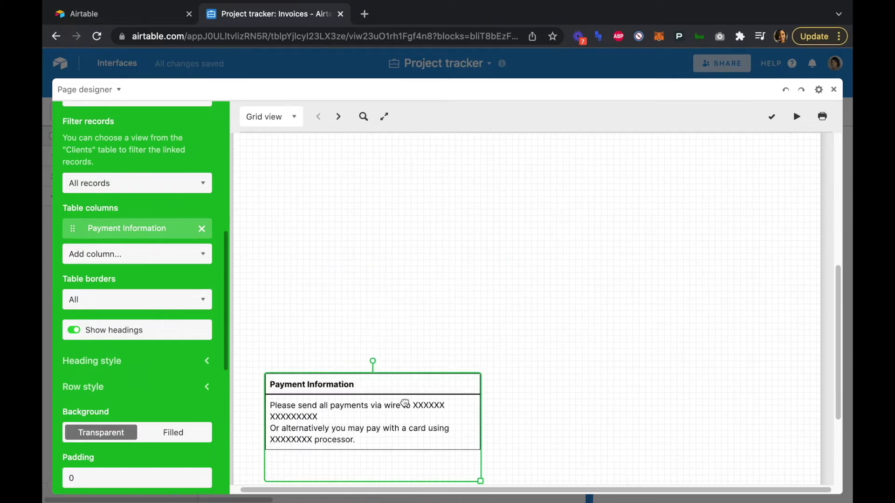
{"action": "scroll", "coordinate": [572, 330], "scroll_direction": "down", "scroll_amount": 3}
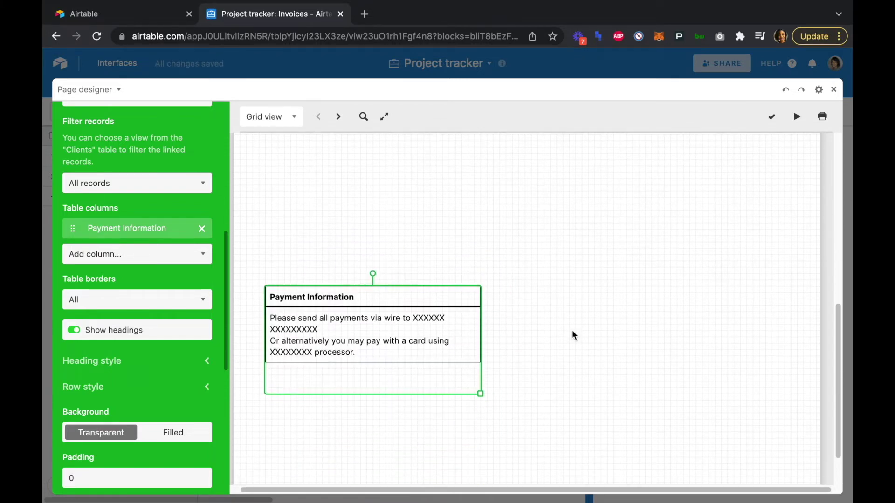
{"action": "scroll", "coordinate": [573, 335], "scroll_direction": "up", "scroll_amount": 2}
{"action": "scroll", "coordinate": [573, 334], "scroll_direction": "up", "scroll_amount": 2}
{"action": "scroll", "coordinate": [573, 334], "scroll_direction": "down", "scroll_amount": 2}
{"action": "scroll", "coordinate": [573, 334], "scroll_direction": "down", "scroll_amount": 2}
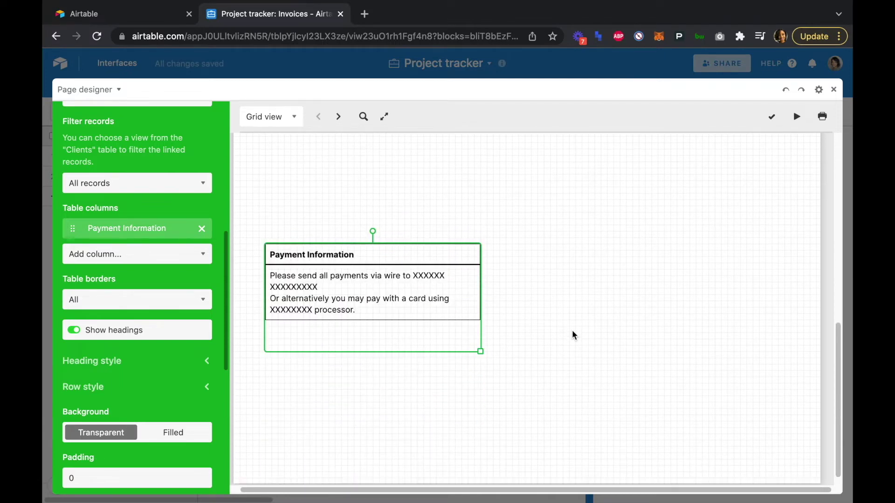
{"action": "scroll", "coordinate": [573, 335], "scroll_direction": "down", "scroll_amount": 1}
{"action": "scroll", "coordinate": [419, 271], "scroll_direction": "up", "scroll_amount": 2}
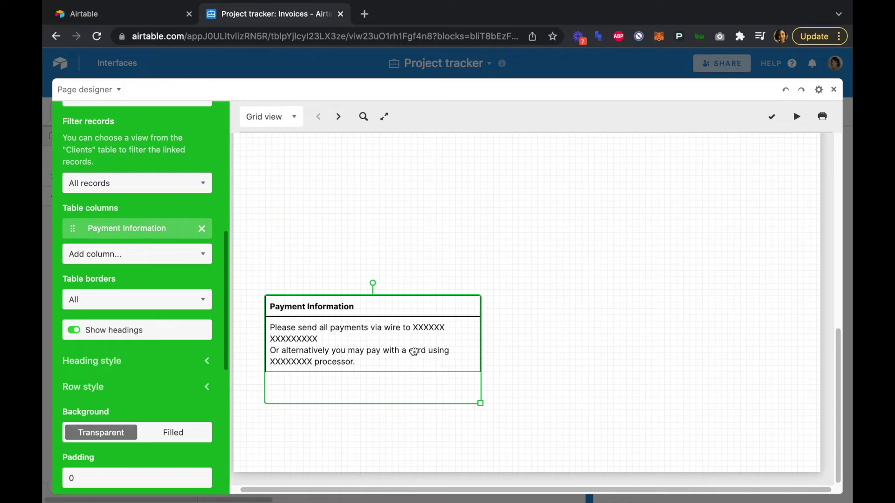
{"action": "scroll", "coordinate": [413, 354], "scroll_direction": "up", "scroll_amount": 1}
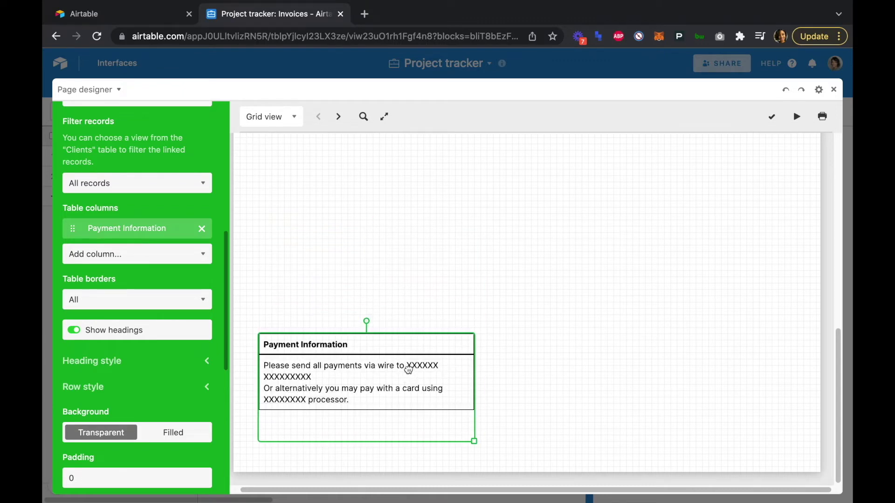
{"action": "left_click", "coordinate": [518, 256]}
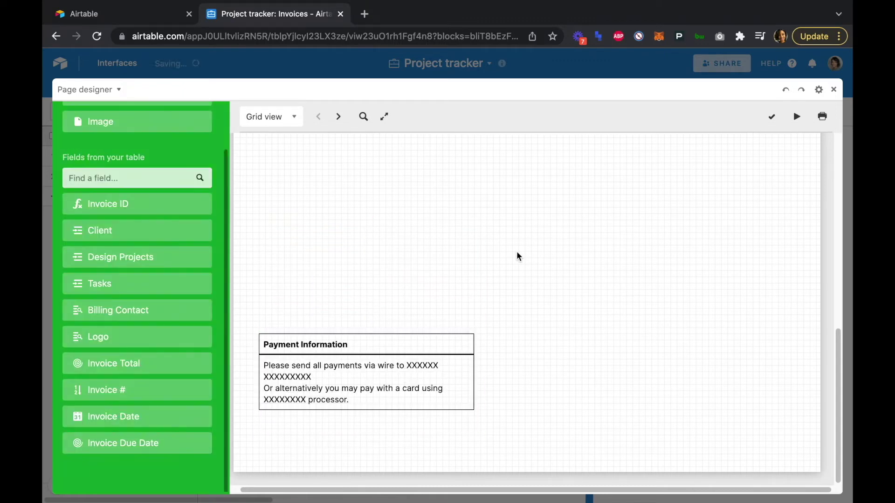
- Add the Tasks field to the page and place it at X 40, Y 480, directly beneath the Bill To table
{"action": "scroll", "coordinate": [517, 256], "scroll_direction": "up", "scroll_amount": 1}
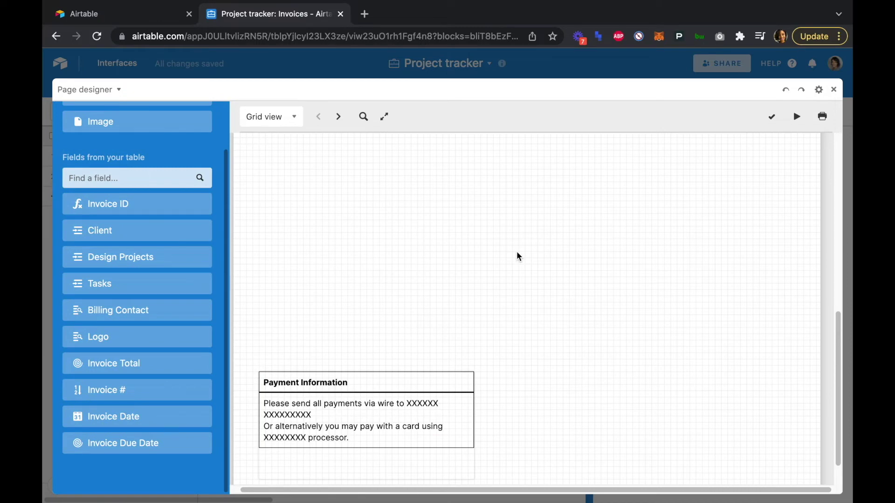
{"action": "scroll", "coordinate": [518, 254], "scroll_direction": "up", "scroll_amount": 8}
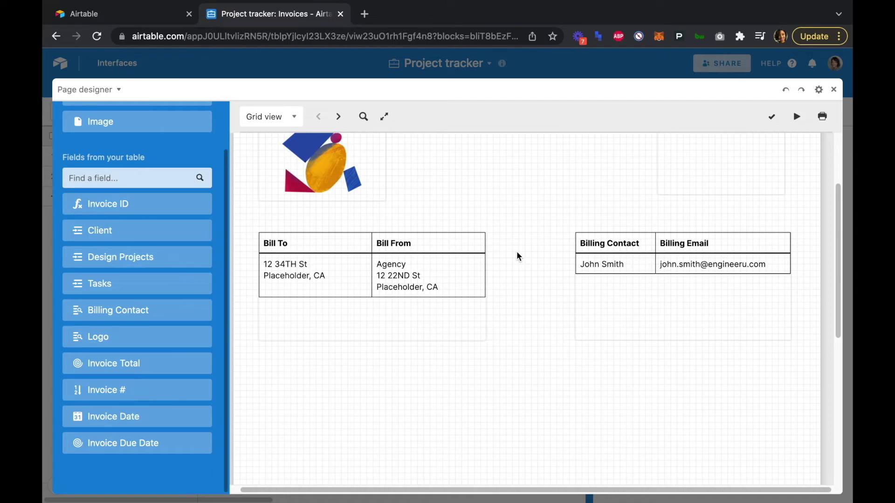
{"action": "left_click", "coordinate": [129, 289]}
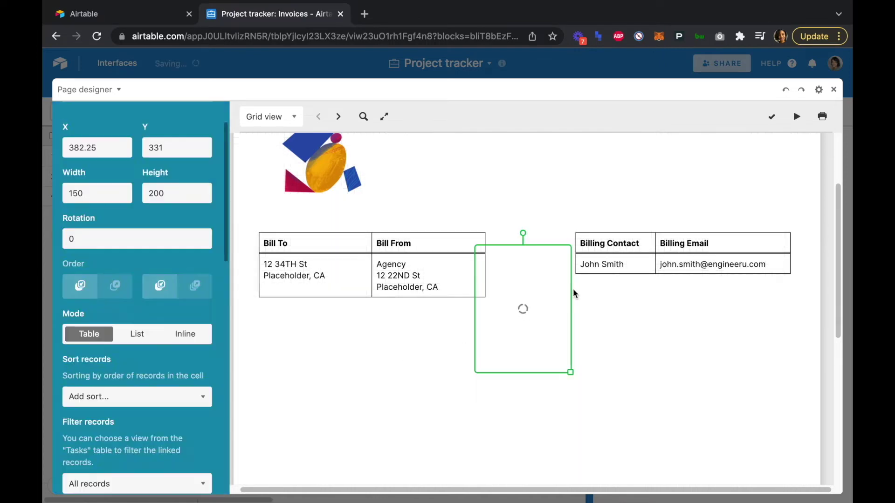
{"action": "left_click_drag", "start_coordinate": [532, 340], "coordinate": [314, 378]}
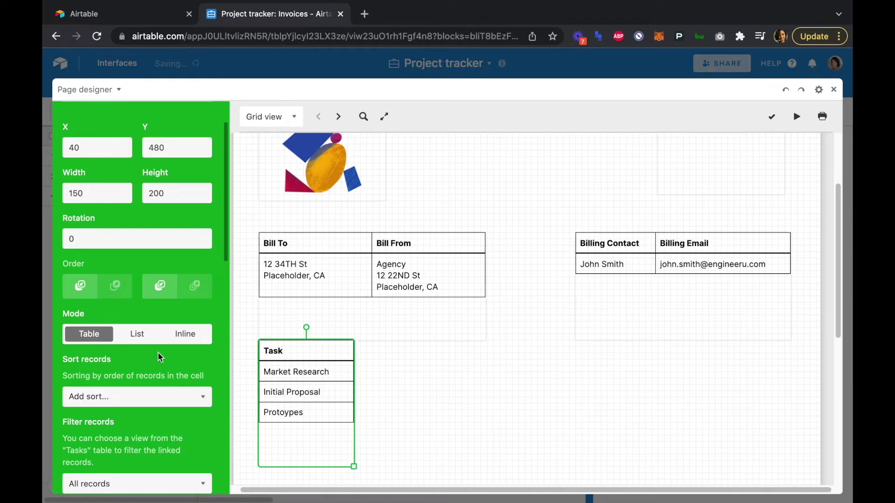
- Add the Billable Hours, Hourly Rate and Invoice Amount columns to the tasks table after Task
{"action": "scroll", "coordinate": [158, 353], "scroll_direction": "down", "scroll_amount": 7}
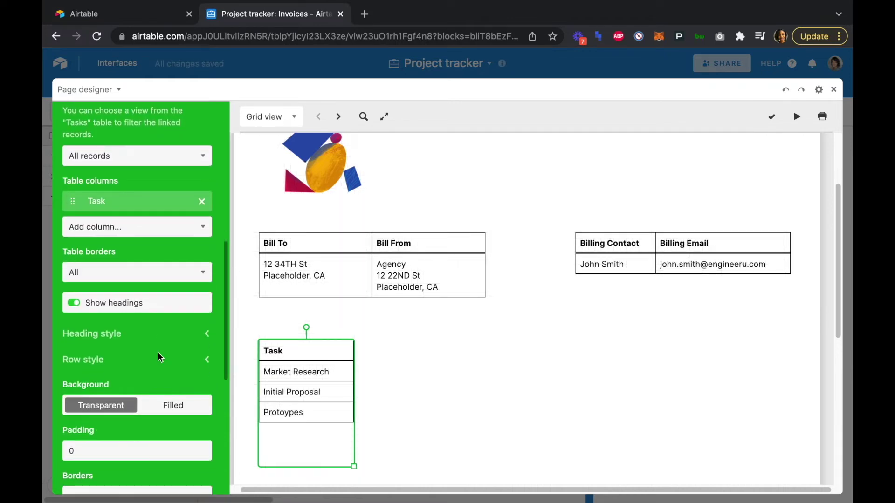
{"action": "scroll", "coordinate": [158, 357], "scroll_direction": "down", "scroll_amount": 1}
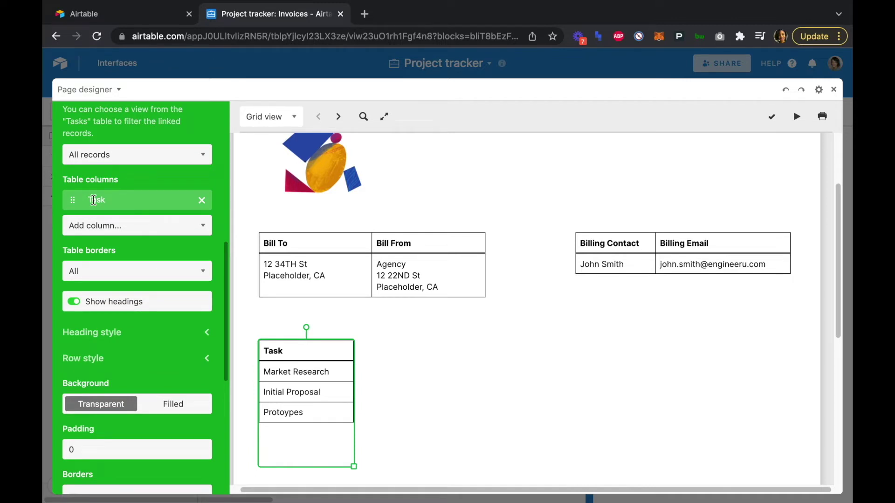
{"action": "left_click", "coordinate": [170, 225]}
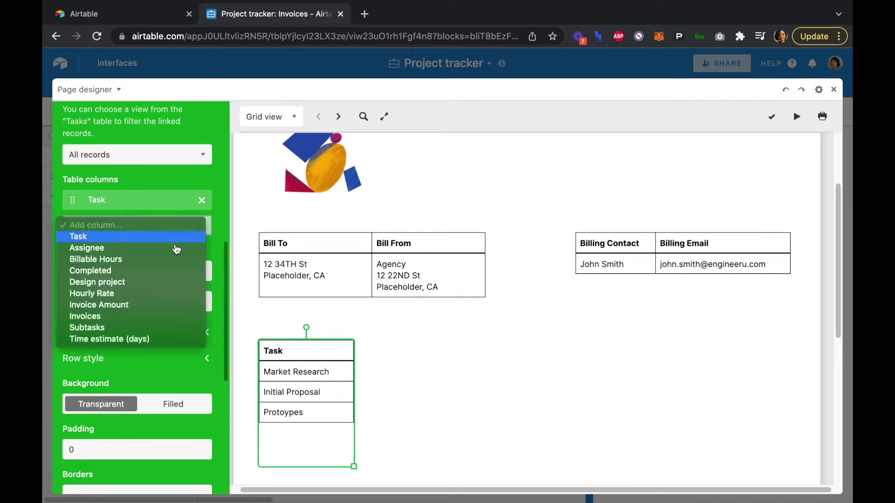
{"action": "left_click", "coordinate": [169, 259]}
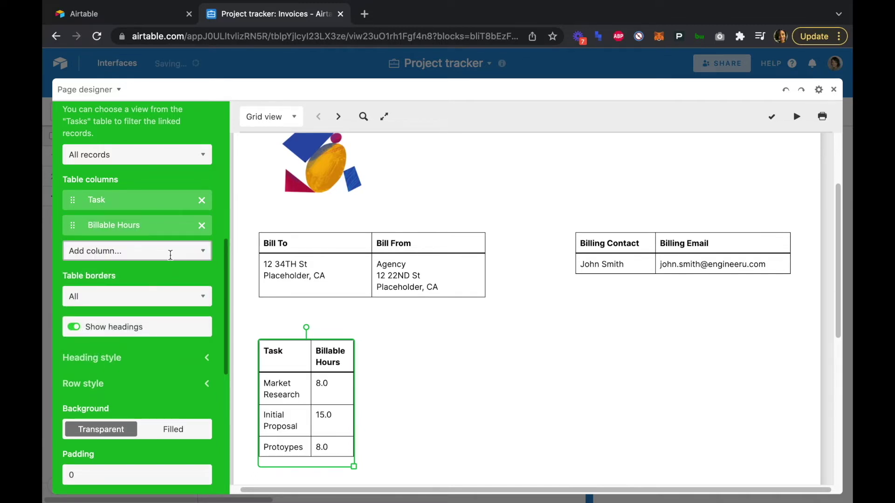
{"action": "left_click", "coordinate": [182, 251]}
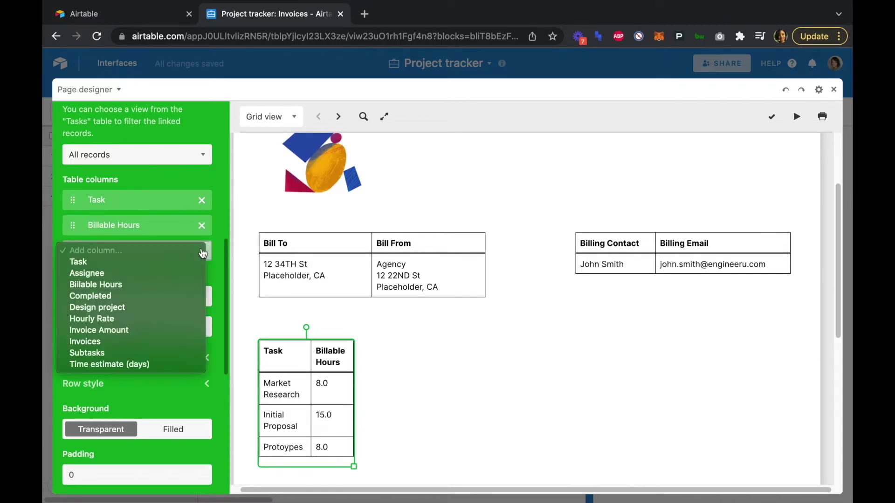
{"action": "left_click", "coordinate": [164, 319]}
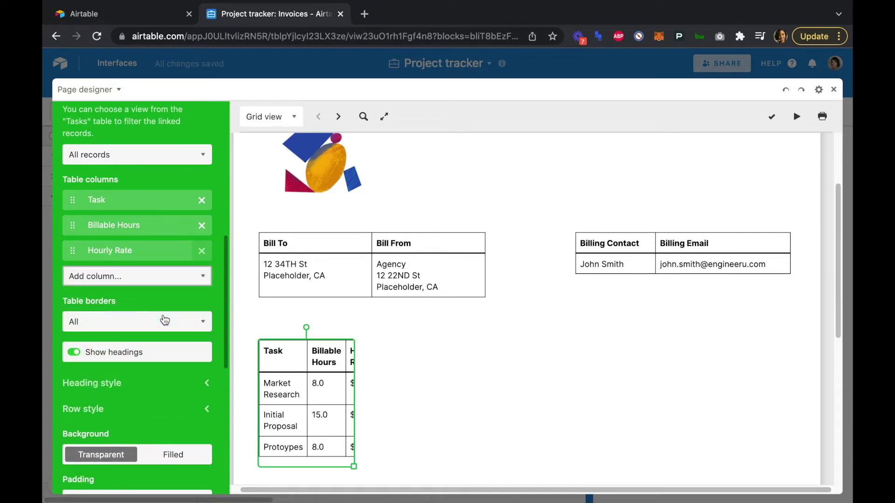
{"action": "left_click", "coordinate": [200, 275]}
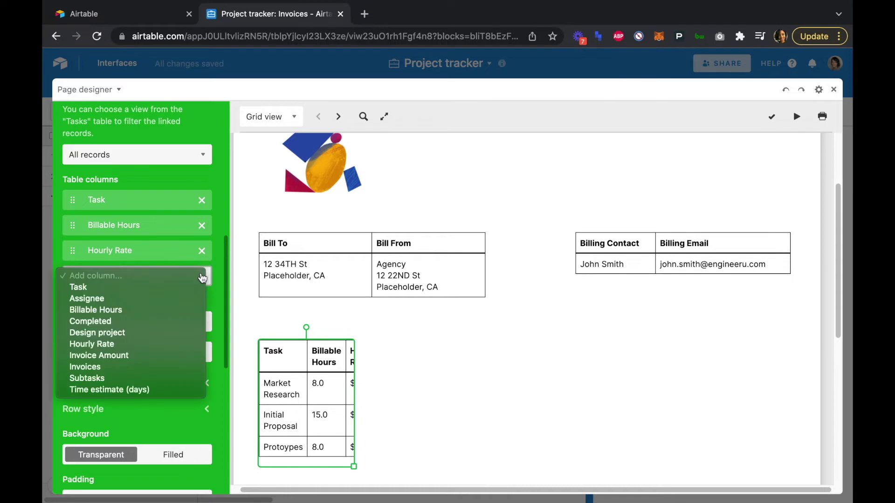
{"action": "left_click", "coordinate": [148, 356]}
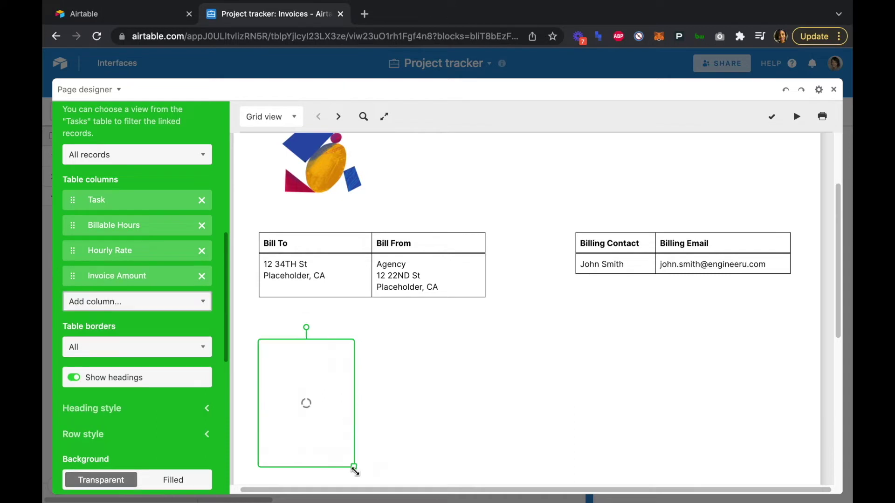
- Widen the tasks table until its right edge lines up with the right edge of the billing contact table
{"action": "left_click_drag", "start_coordinate": [354, 470], "coordinate": [706, 462]}
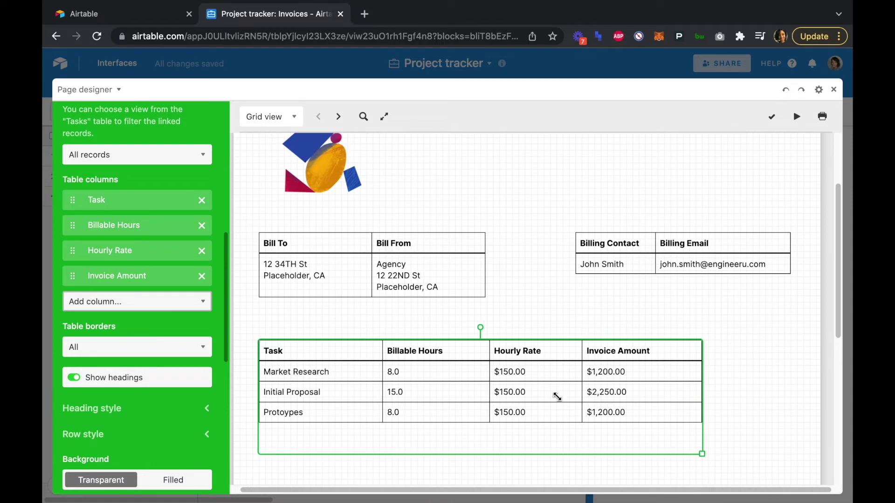
{"action": "left_click_drag", "start_coordinate": [545, 386], "coordinate": [547, 385]}
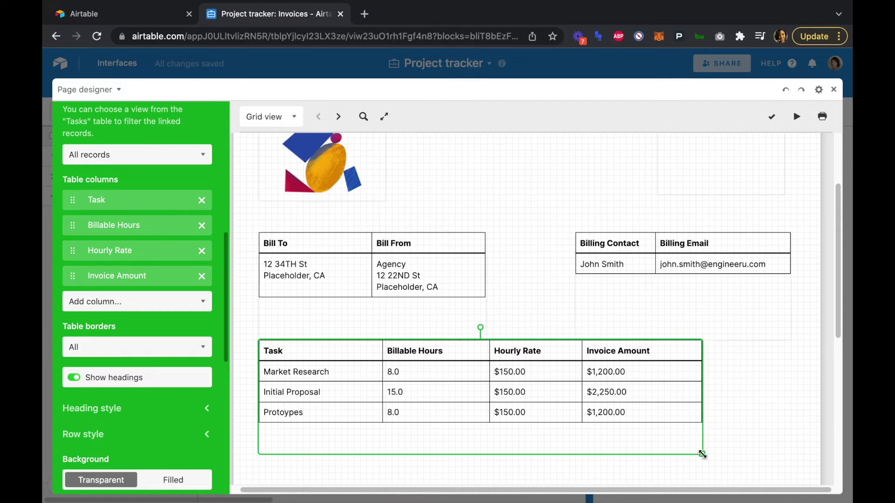
{"action": "left_click_drag", "start_coordinate": [702, 454], "coordinate": [791, 448]}
{"action": "left_click", "coordinate": [726, 308]}
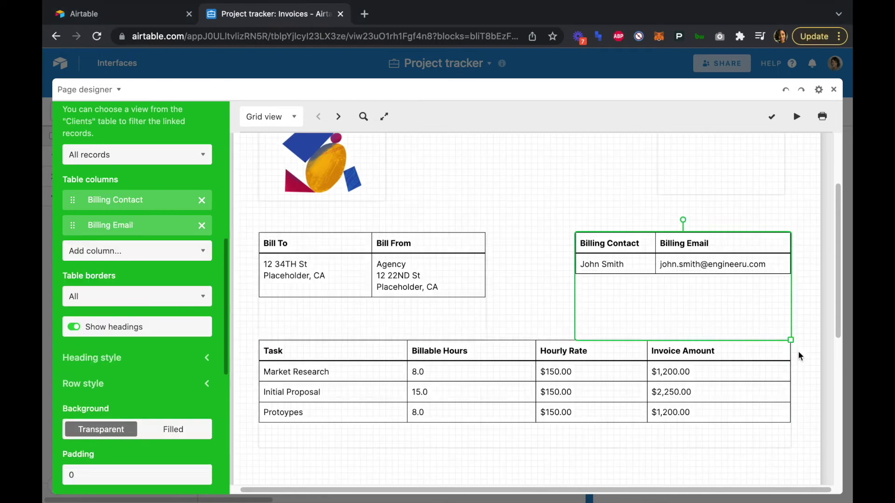
- Add a static text element below the tasks table and enlarge it to about 398 wide by 122 high
{"action": "scroll", "coordinate": [800, 357], "scroll_direction": "down", "scroll_amount": 1}
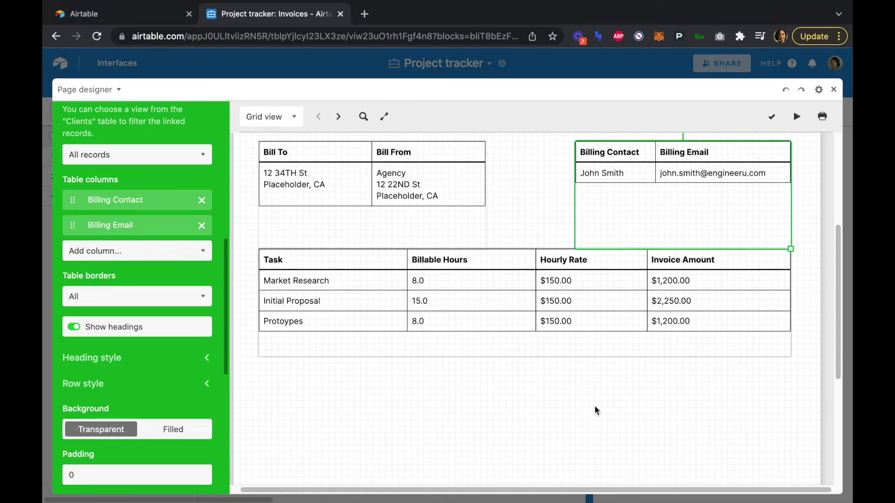
{"action": "scroll", "coordinate": [596, 409], "scroll_direction": "down", "scroll_amount": 3}
{"action": "scroll", "coordinate": [596, 410], "scroll_direction": "up", "scroll_amount": 1}
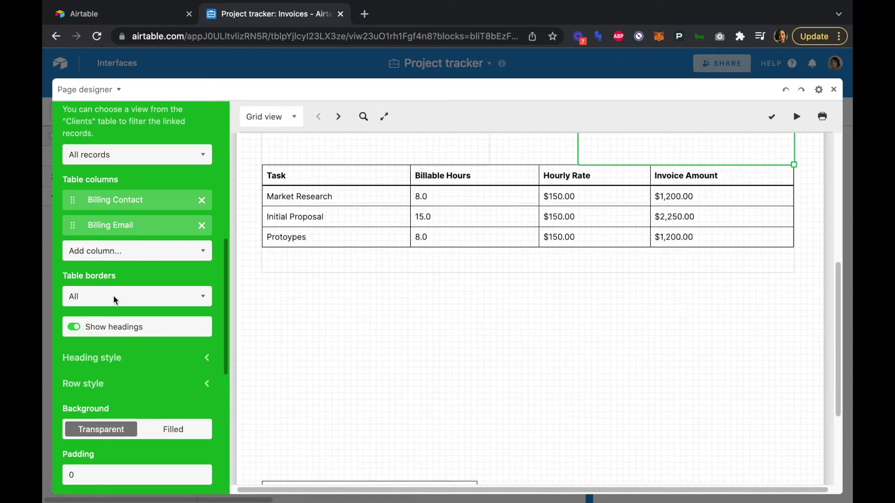
{"action": "scroll", "coordinate": [186, 280], "scroll_direction": "up", "scroll_amount": 8}
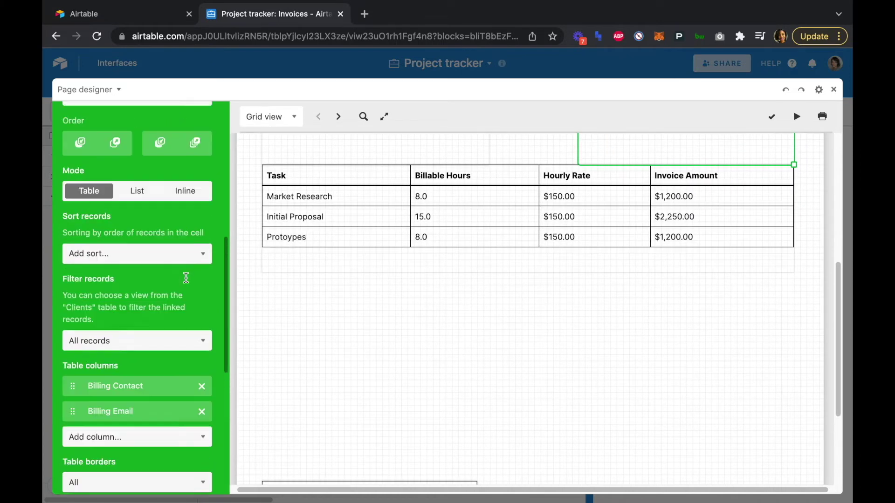
{"action": "left_click", "coordinate": [398, 355]}
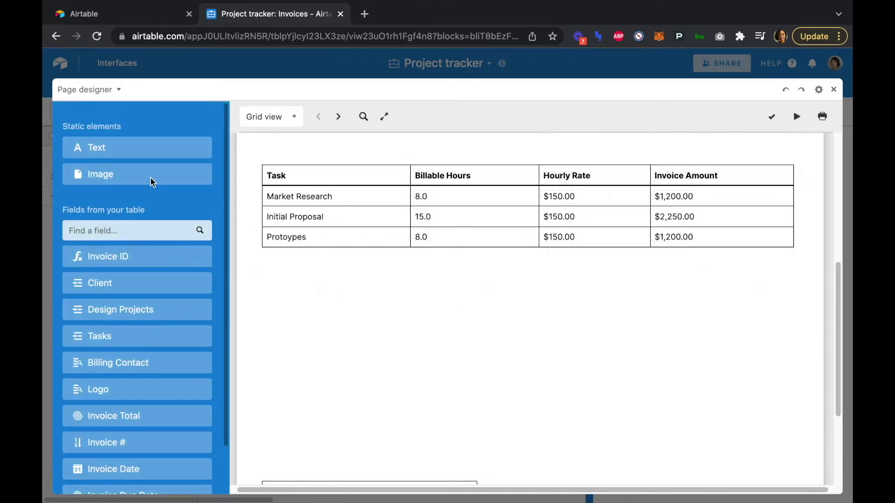
{"action": "left_click", "coordinate": [136, 147]}
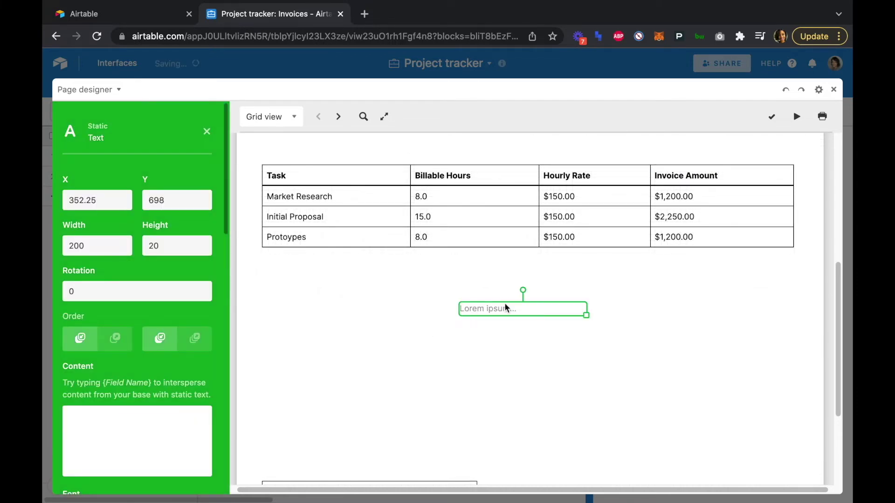
{"action": "left_click_drag", "start_coordinate": [586, 316], "coordinate": [713, 378]}
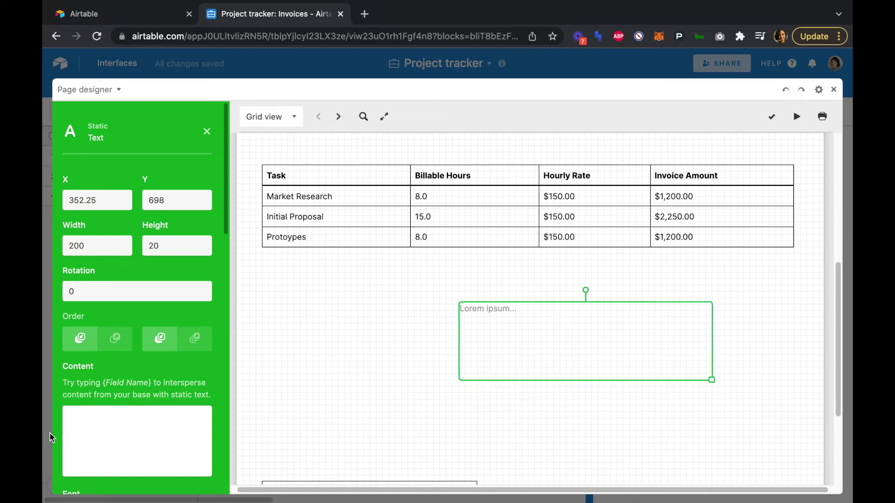
- Set the new text element's content to "Total Amount Due: {Invoice Total}"
{"action": "left_click", "coordinate": [90, 427]}
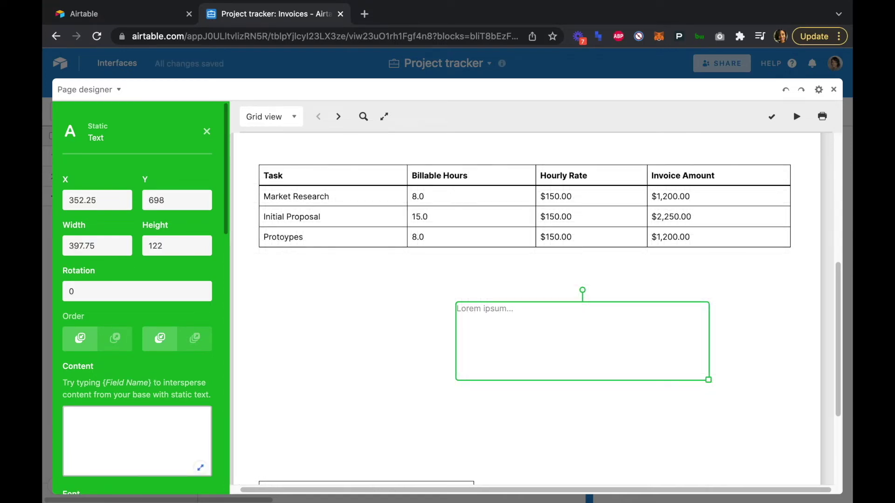
{"action": "type", "text": "Total A"}
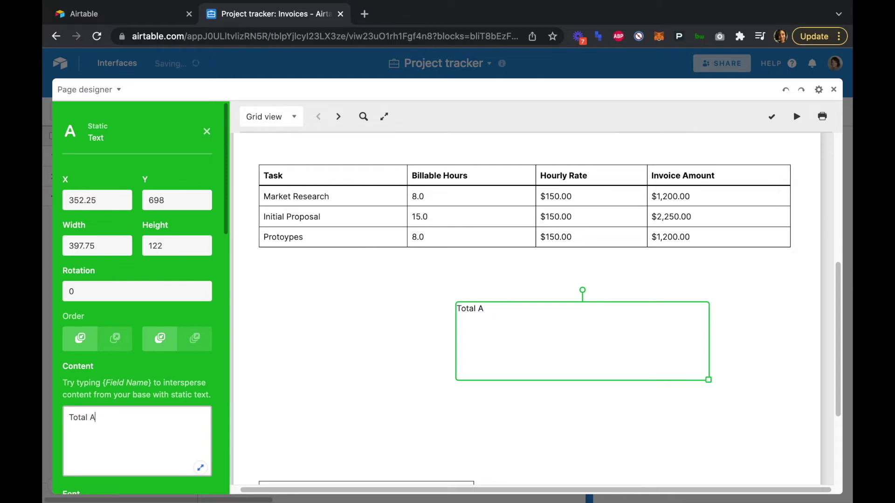
{"action": "type", "text": "mount Due:"}
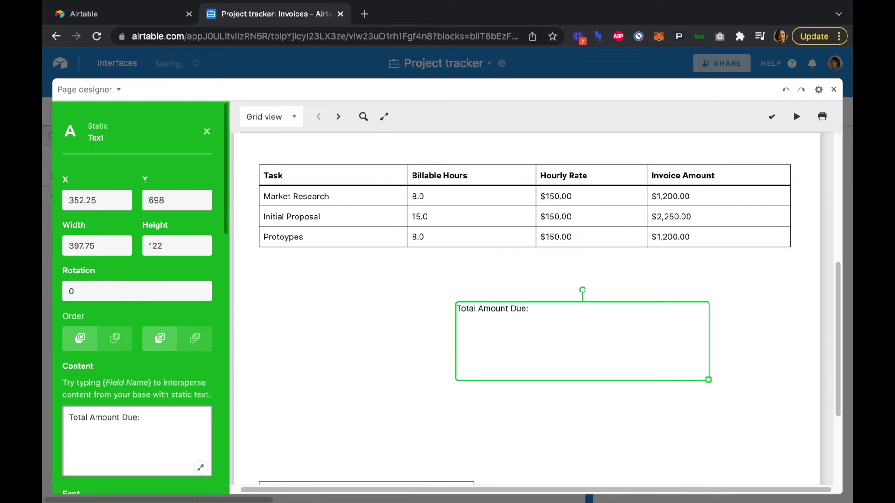
{"action": "scroll", "coordinate": [152, 418], "scroll_direction": "right", "scroll_amount": 2}
{"action": "type", "text": "{Invoice Y"}
{"action": "key", "text": "BackSpace"}
{"action": "type", "text": "Total}"}
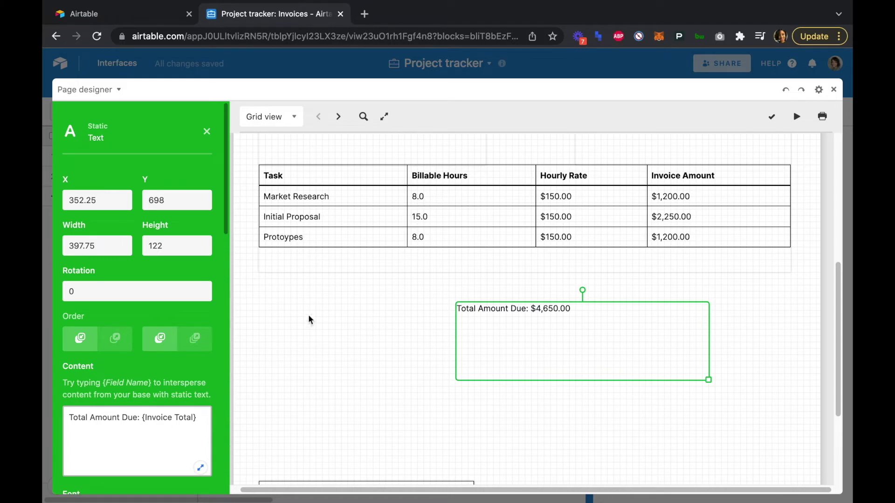
{"action": "scroll", "coordinate": [175, 320], "scroll_direction": "down", "scroll_amount": 6}
{"action": "scroll", "coordinate": [175, 341], "scroll_direction": "down", "scroll_amount": 1}
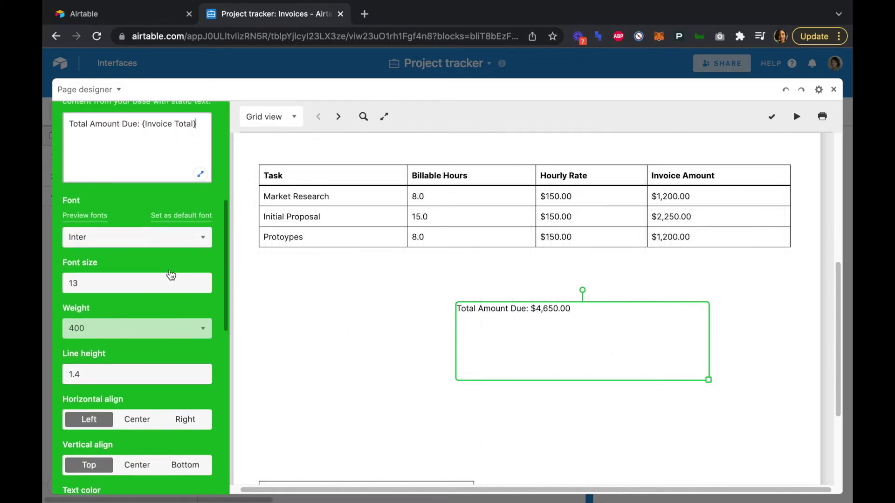
- Set the total amount text's font size to 32 and its weight to 600
{"action": "left_click", "coordinate": [152, 281]}
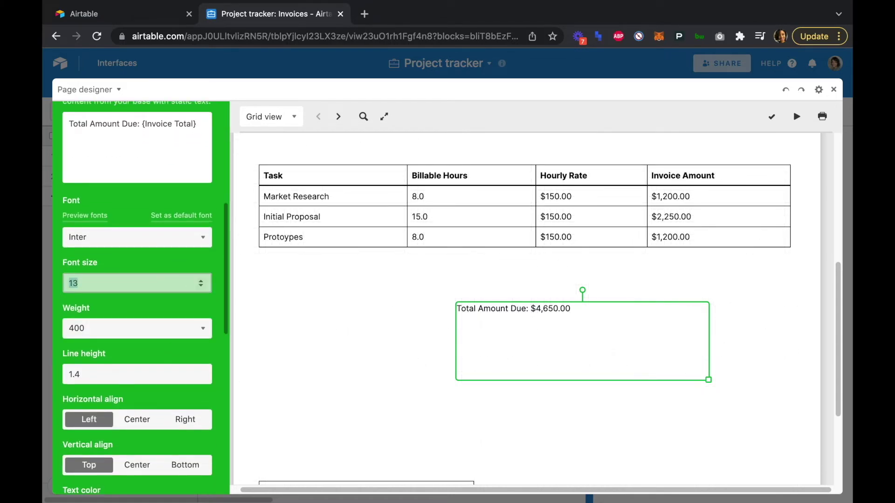
{"action": "type", "text": "32"}
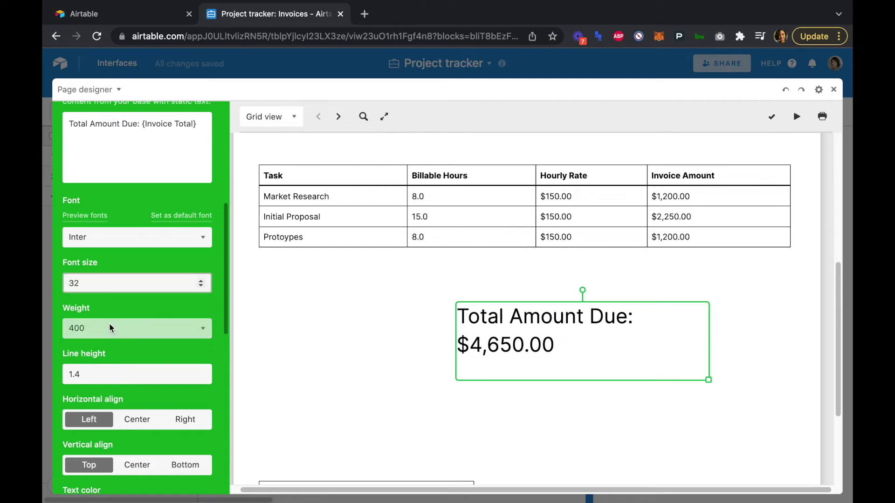
{"action": "left_click", "coordinate": [108, 329]}
{"action": "left_click", "coordinate": [281, 371]}
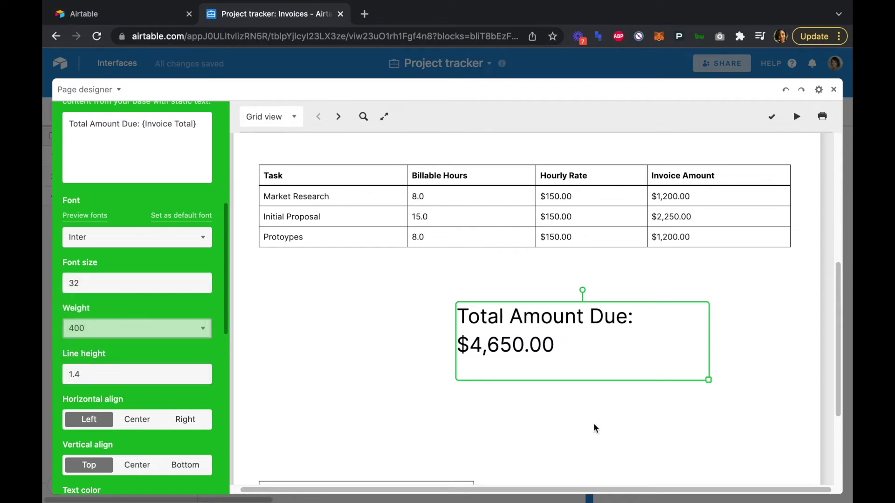
- Widen the total amount text to fit on one line and move it so its right edge lines up with the tasks table
{"action": "left_click_drag", "start_coordinate": [708, 380], "coordinate": [802, 380]}
{"action": "right_click", "coordinate": [640, 326]}
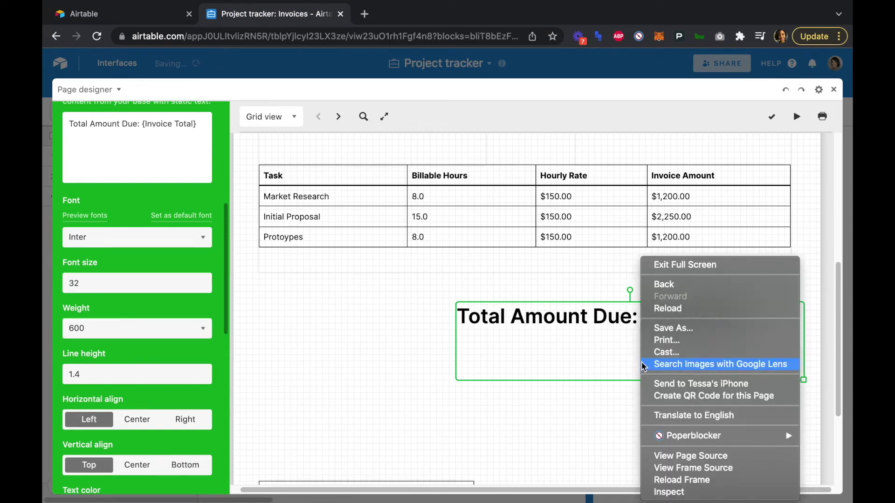
{"action": "left_click", "coordinate": [585, 359]}
{"action": "left_click_drag", "start_coordinate": [585, 359], "coordinate": [645, 344]}
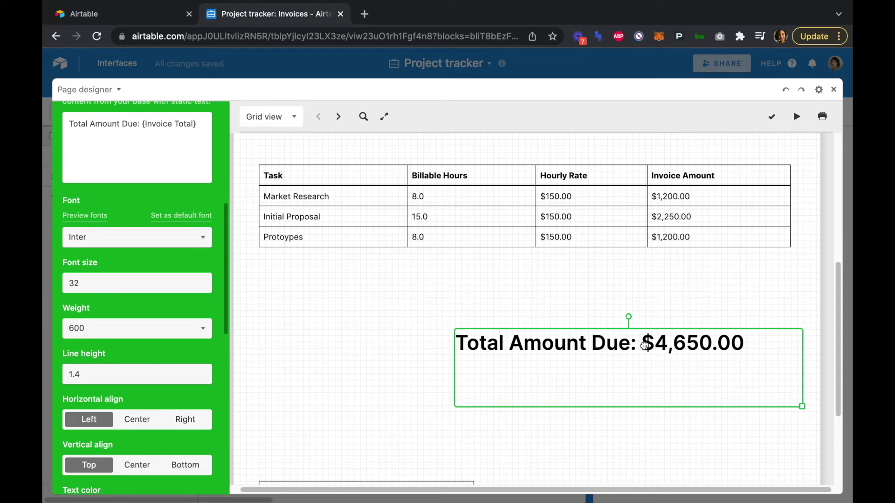
{"action": "left_click_drag", "start_coordinate": [802, 407], "coordinate": [772, 407]}
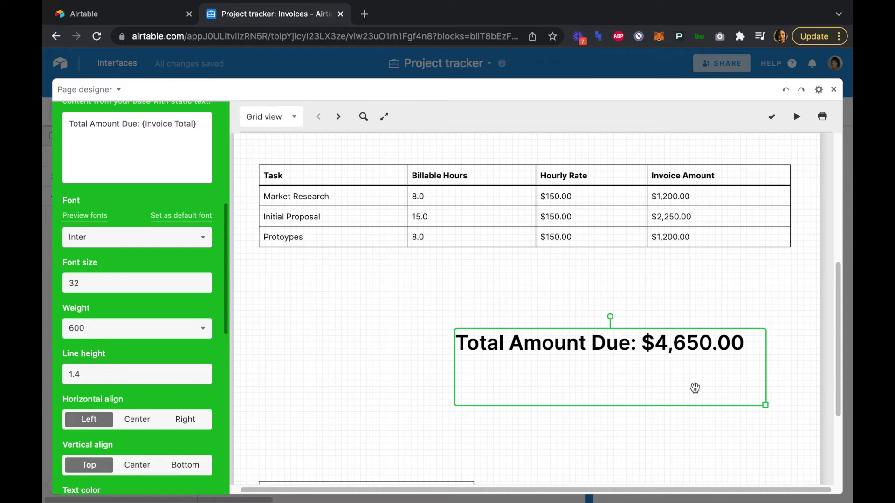
{"action": "left_click_drag", "start_coordinate": [695, 388], "coordinate": [715, 371]}
{"action": "left_click", "coordinate": [703, 298]}
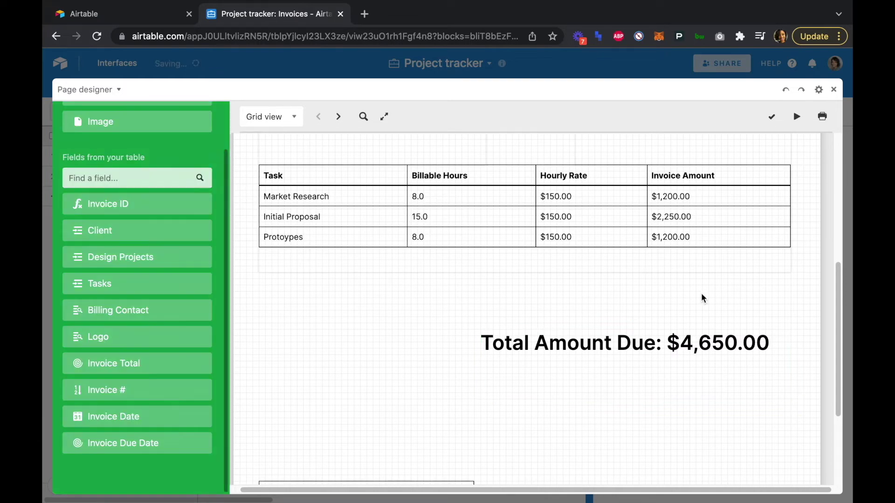
- Review the full invoice layout, from the heading and billing tables to the tasks, total amount and payment information
{"action": "scroll", "coordinate": [703, 298], "scroll_direction": "up", "scroll_amount": 1}
{"action": "scroll", "coordinate": [703, 298], "scroll_direction": "up", "scroll_amount": 6}
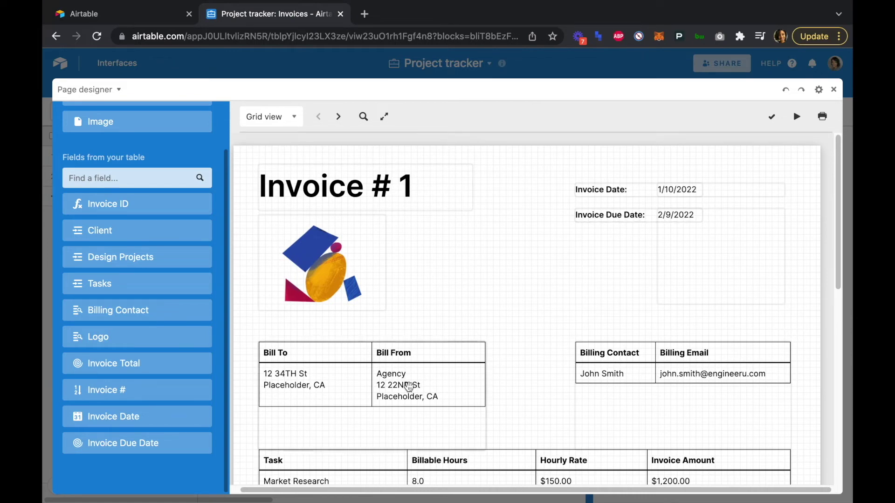
{"action": "scroll", "coordinate": [446, 372], "scroll_direction": "down", "scroll_amount": 1}
{"action": "scroll", "coordinate": [447, 371], "scroll_direction": "down", "scroll_amount": 5}
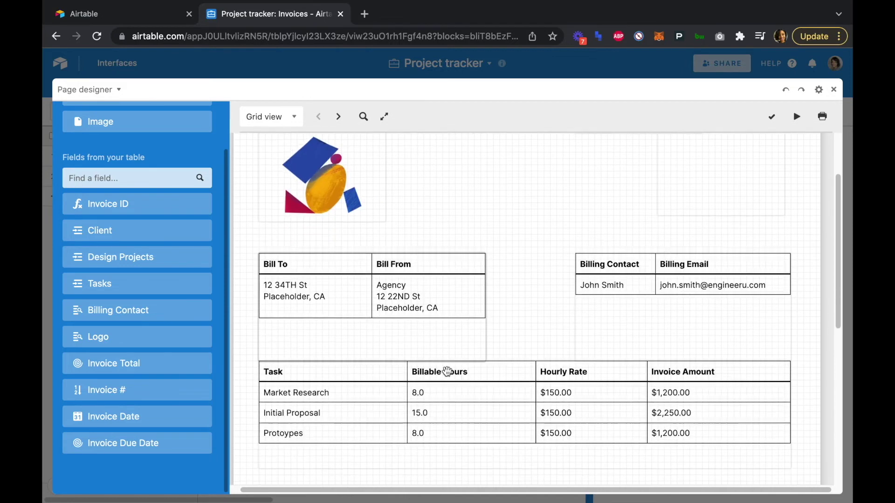
{"action": "scroll", "coordinate": [639, 284], "scroll_direction": "down", "scroll_amount": 3}
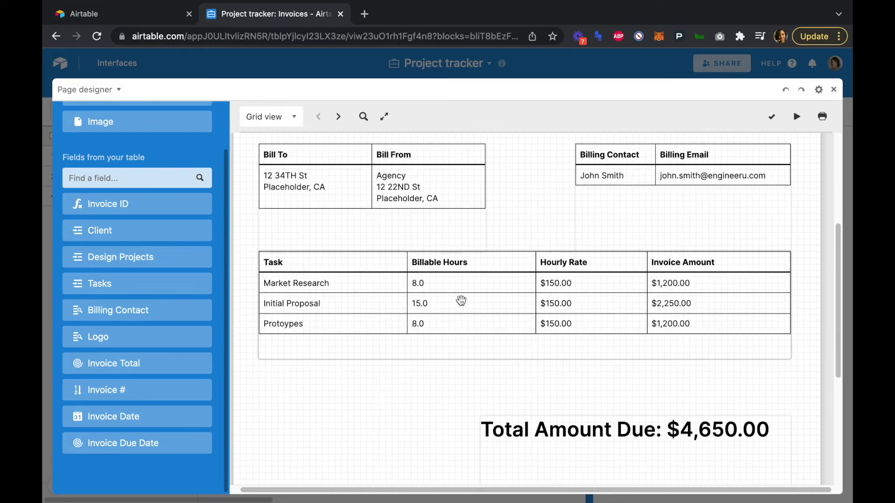
{"action": "scroll", "coordinate": [683, 304], "scroll_direction": "down", "scroll_amount": 7}
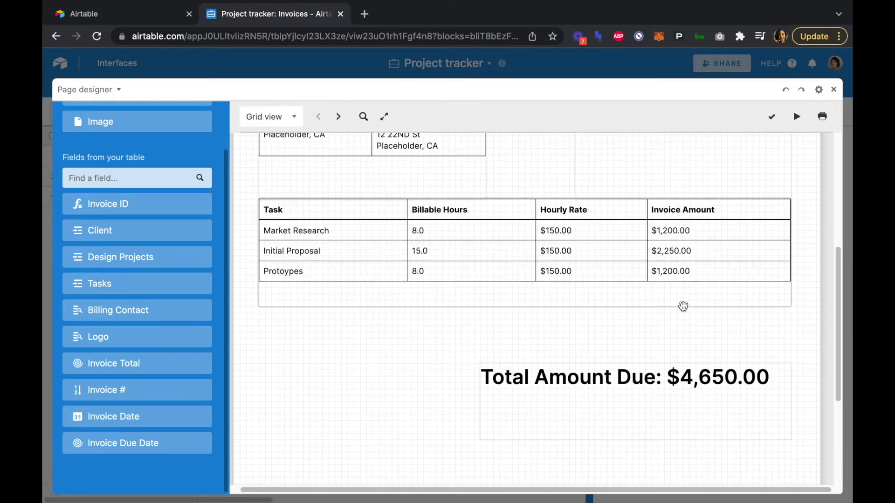
{"action": "scroll", "coordinate": [638, 371], "scroll_direction": "down", "scroll_amount": 2}
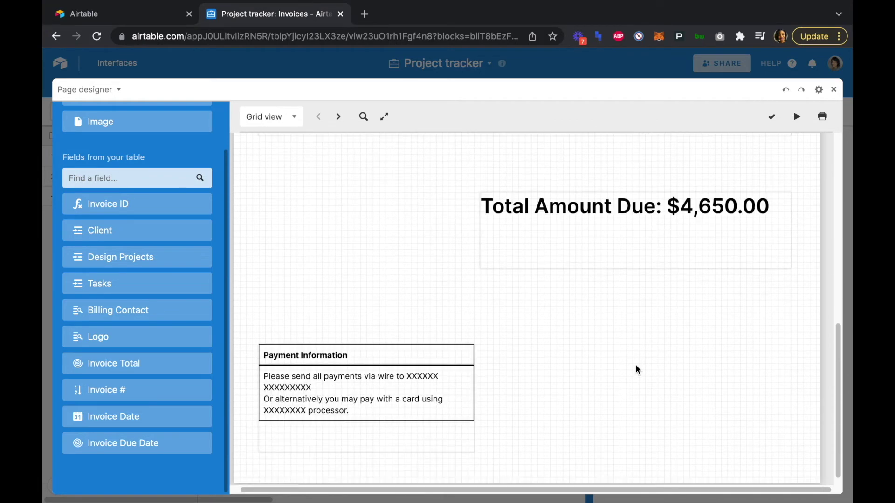
{"action": "scroll", "coordinate": [638, 370], "scroll_direction": "up", "scroll_amount": 2}
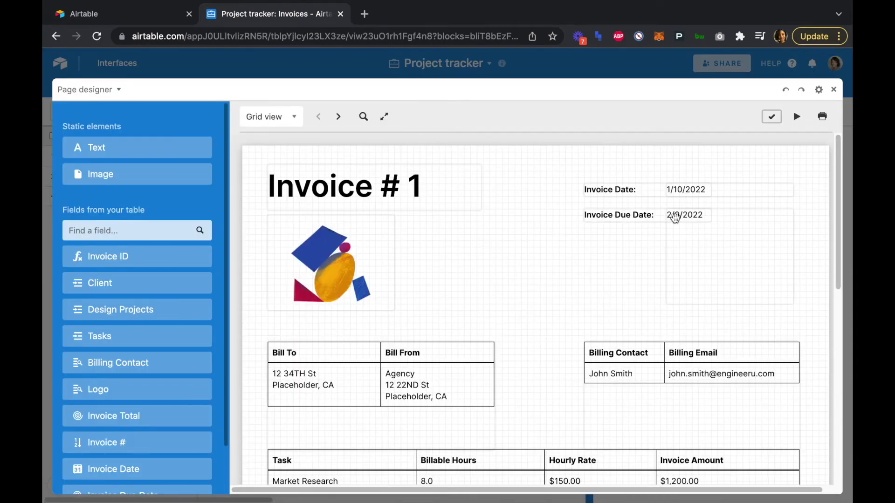
- Present the invoice page full screen, view both the first and second invoice records, and exit the presentation
{"action": "left_click", "coordinate": [797, 117]}
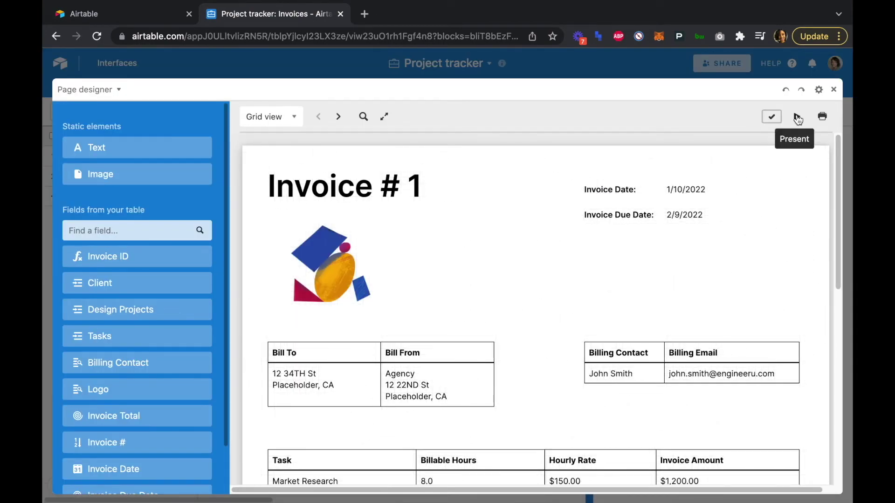
{"action": "left_click", "coordinate": [798, 118]}
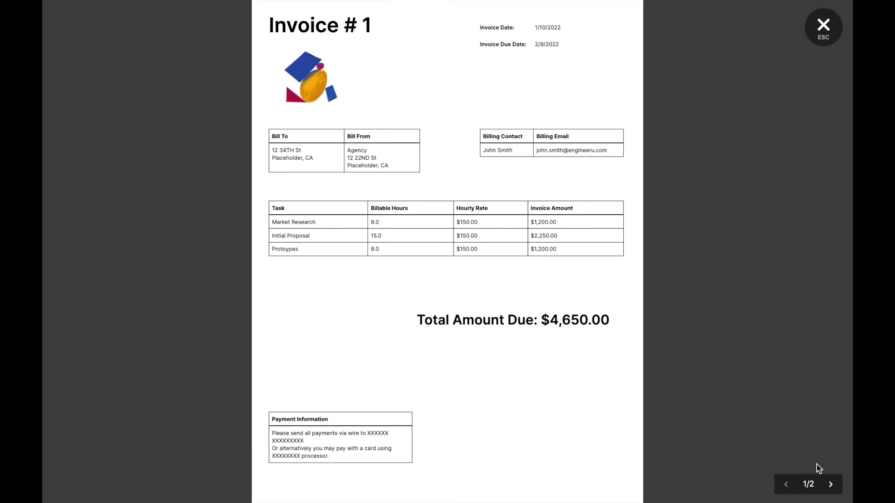
{"action": "left_click", "coordinate": [829, 484]}
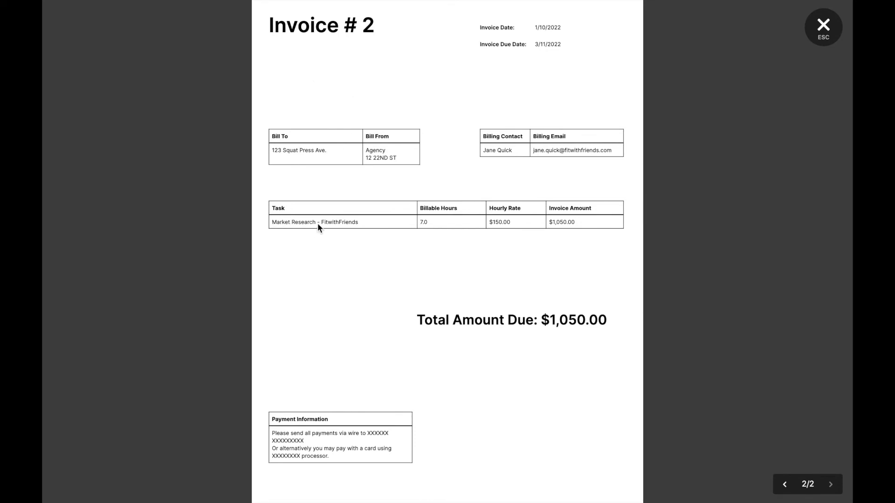
{"action": "left_click", "coordinate": [823, 27]}
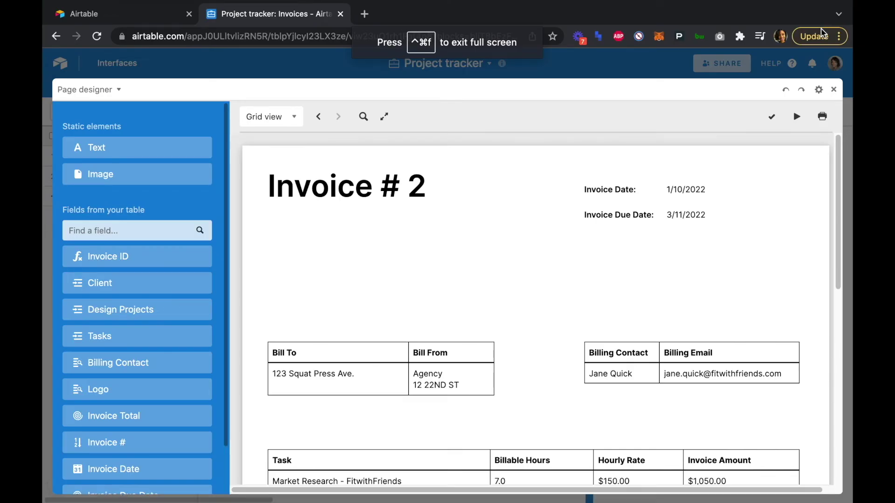
- Finish editing the page design and add a record named "Initial Proposal - FitwithFriends" to the Tasks table
{"action": "left_click", "coordinate": [772, 119]}
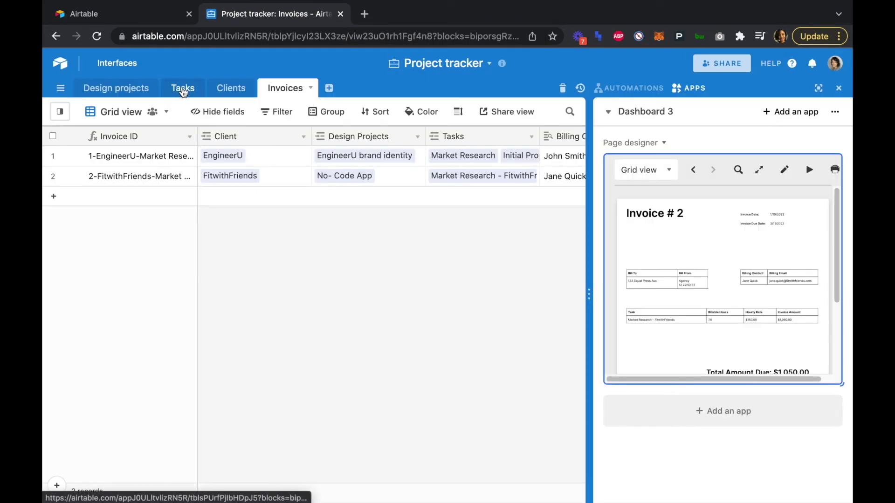
{"action": "left_click", "coordinate": [183, 89]}
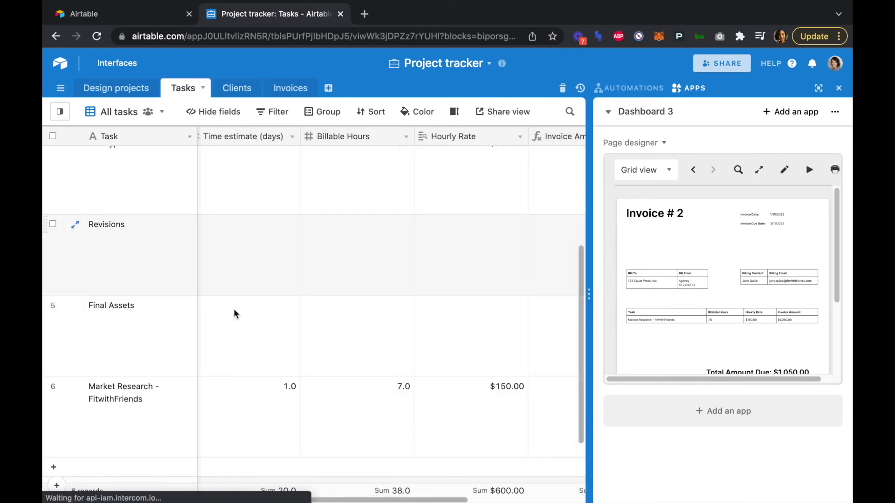
{"action": "scroll", "coordinate": [392, 404], "scroll_direction": "down", "scroll_amount": 3}
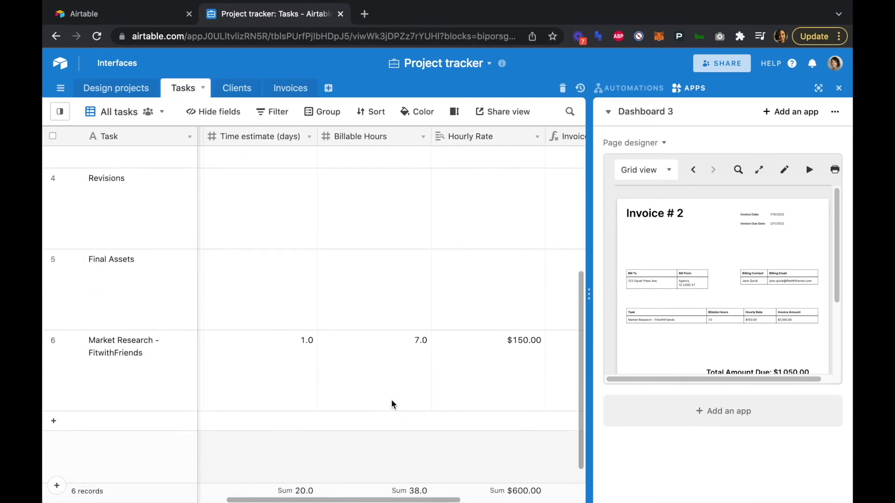
{"action": "scroll", "coordinate": [391, 403], "scroll_direction": "left", "scroll_amount": 4}
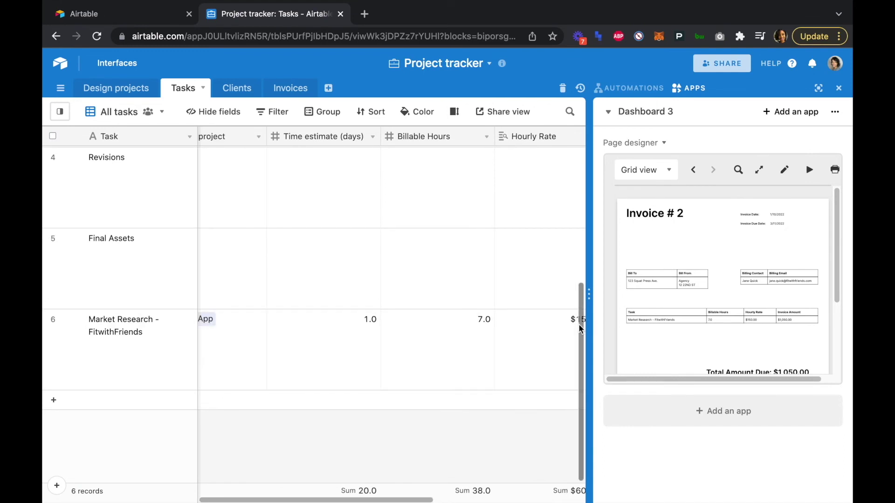
{"action": "left_click_drag", "start_coordinate": [581, 303], "coordinate": [586, 371]}
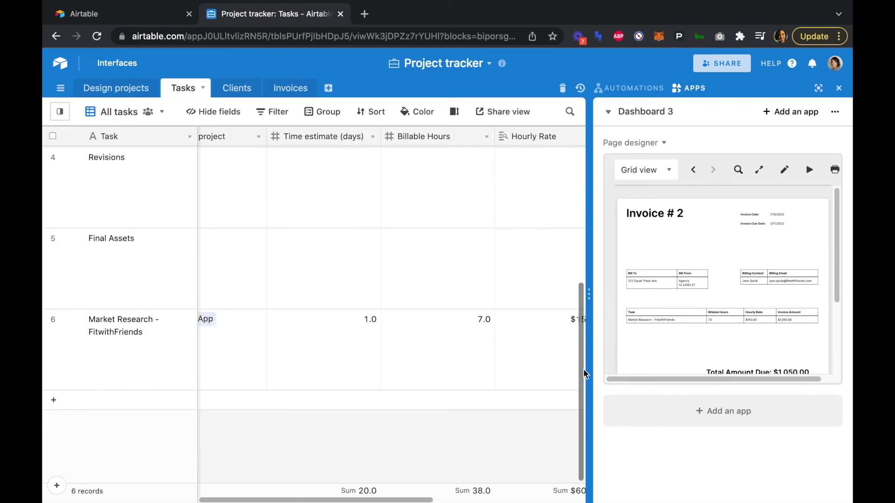
{"action": "left_click", "coordinate": [53, 400]}
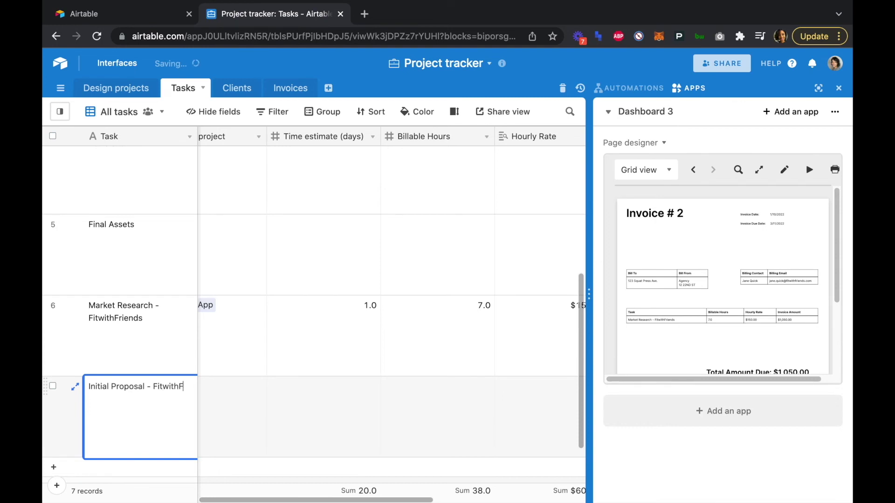
{"action": "type", "text": "nds"}
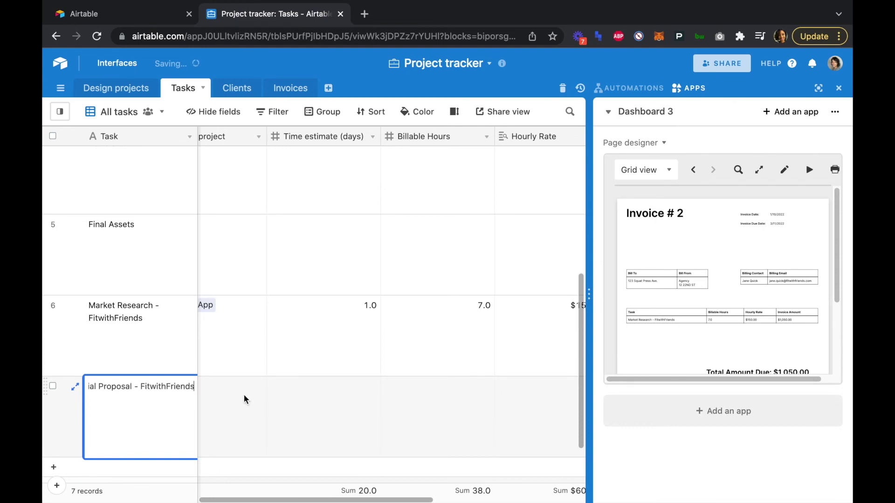
- Link the Initial Proposal - FitwithFriends task to the No- Code App design project
{"action": "left_click", "coordinate": [232, 406]}
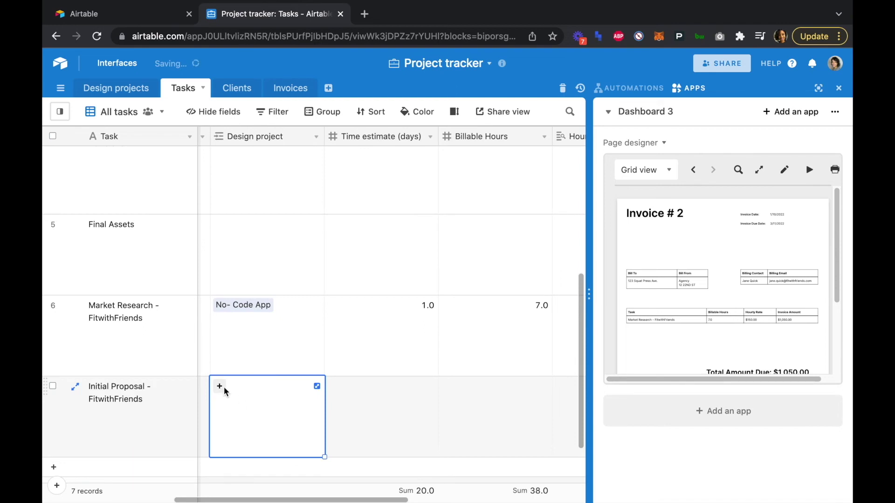
{"action": "left_click", "coordinate": [221, 388]}
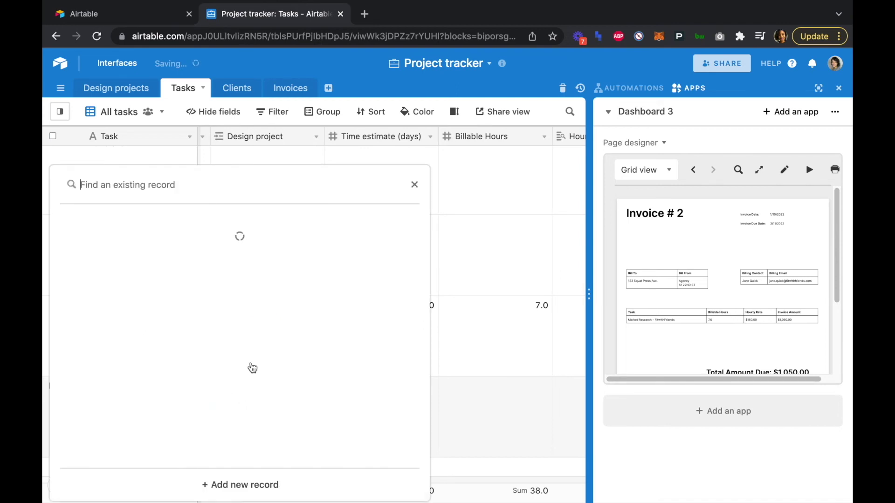
{"action": "scroll", "coordinate": [251, 368], "scroll_direction": "down", "scroll_amount": 15}
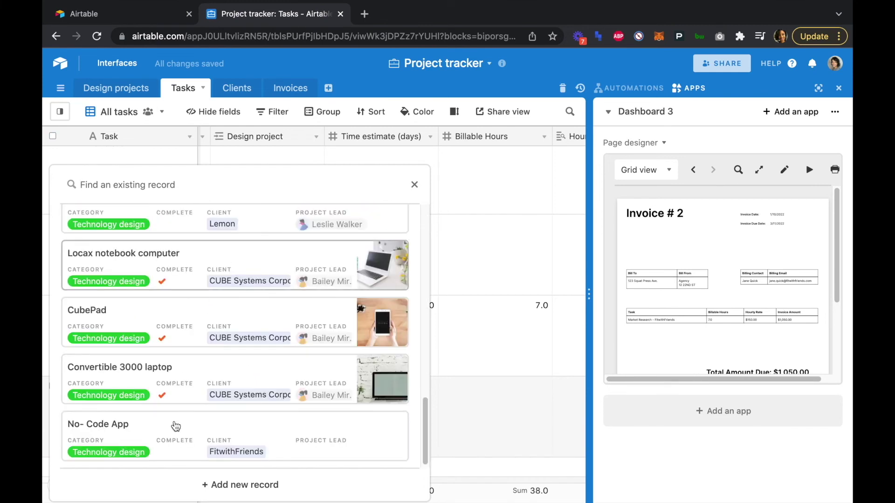
{"action": "left_click", "coordinate": [173, 432]}
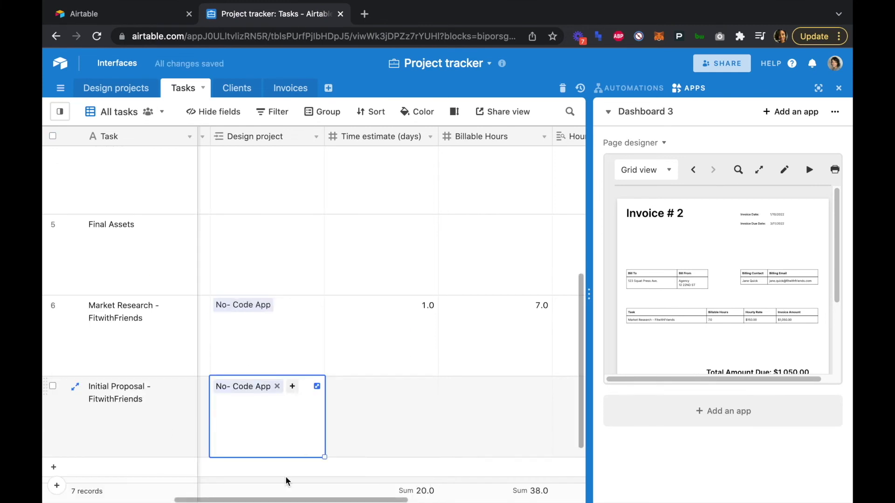
- Set the Initial Proposal - FitwithFriends task's time estimate to 1 day and its billable hours to 4
{"action": "mouse_move", "coordinate": [273, 501]}
{"action": "left_mouse_down"}
{"action": "mouse_move", "coordinate": [129, 501]}
{"action": "mouse_move", "coordinate": [412, 497]}
{"action": "mouse_move", "coordinate": [267, 499]}
{"action": "left_mouse_up"}
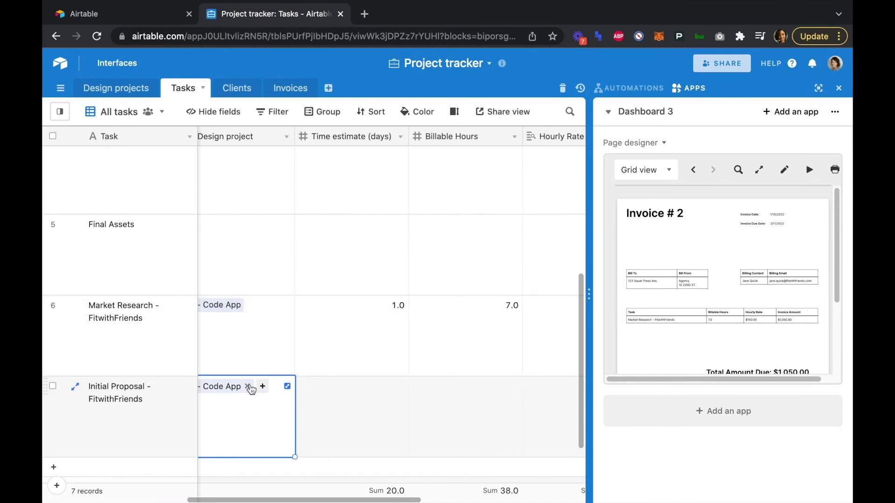
{"action": "left_click", "coordinate": [359, 414]}
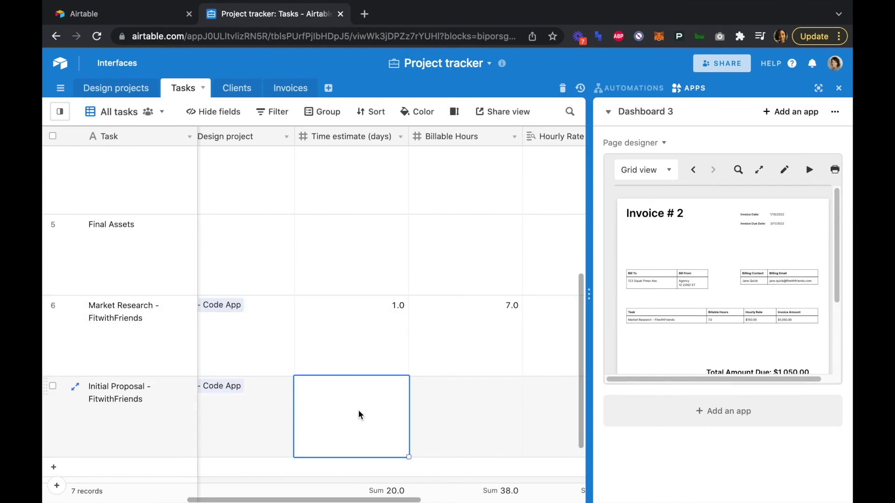
{"action": "type", "text": "1"}
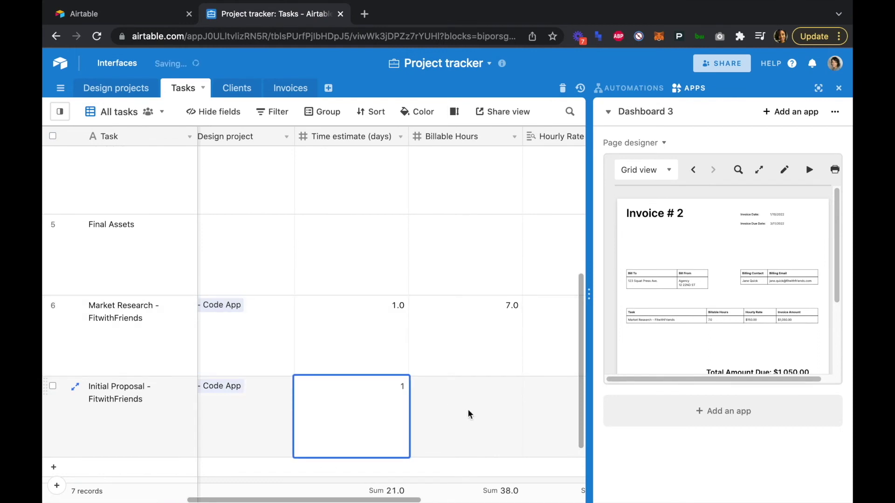
{"action": "left_click", "coordinate": [469, 414]}
{"action": "type", "text": "4"}
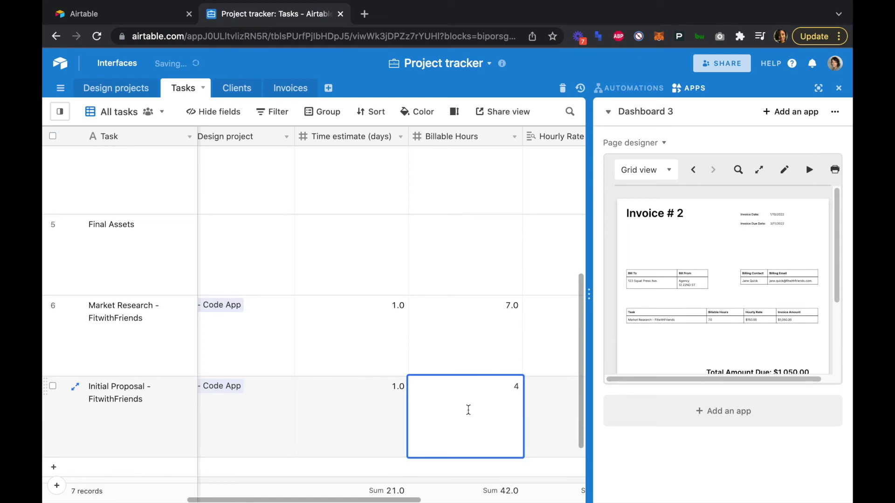
- Link the Initial Proposal - FitwithFriends task to the invoice record 2-FitwithFriends-Market Research - FitwithFriends
{"action": "scroll", "coordinate": [507, 408], "scroll_direction": "right", "scroll_amount": 5}
{"action": "left_click", "coordinate": [438, 413]}
{"action": "scroll", "coordinate": [437, 413], "scroll_direction": "right", "scroll_amount": 2}
{"action": "scroll", "coordinate": [438, 413], "scroll_direction": "right", "scroll_amount": 3}
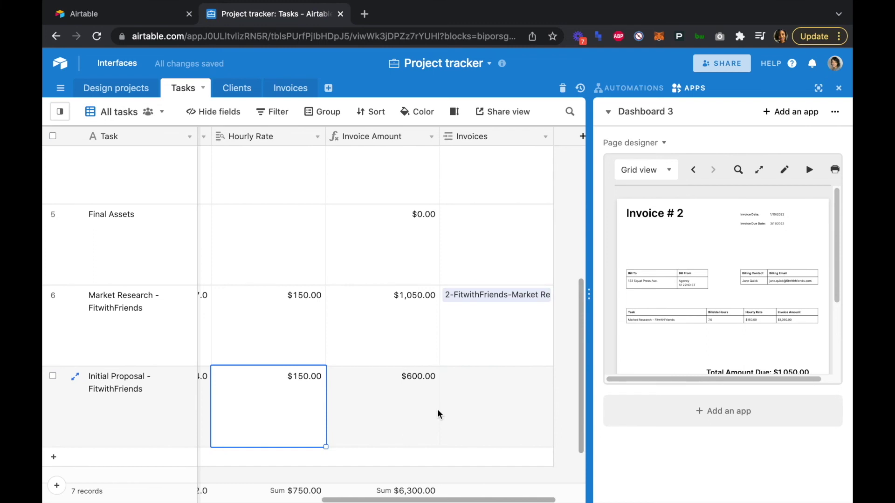
{"action": "left_click", "coordinate": [384, 405]}
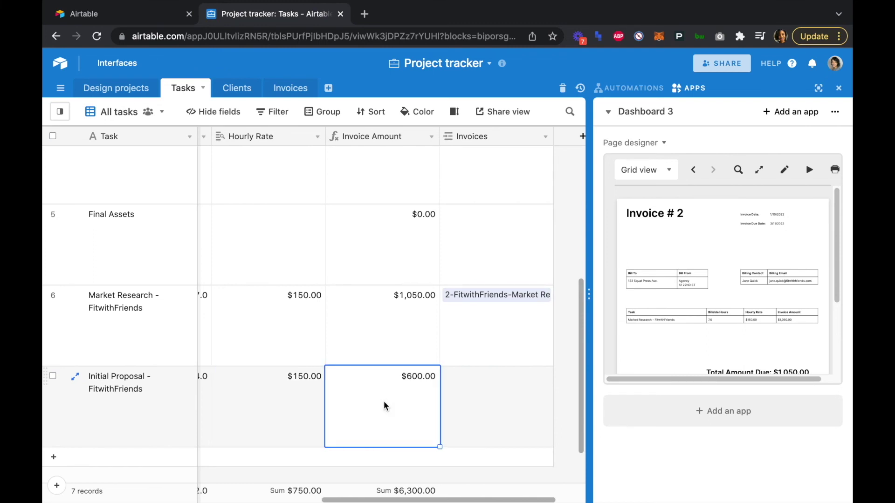
{"action": "left_click", "coordinate": [493, 400]}
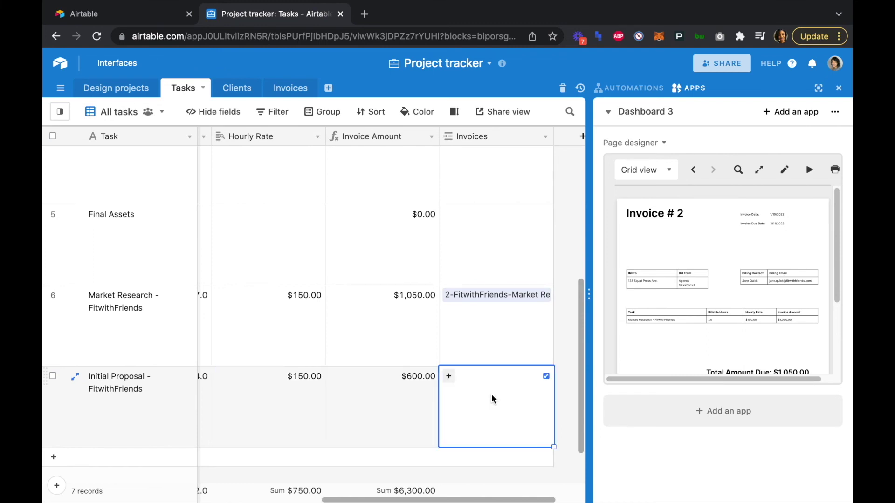
{"action": "left_click", "coordinate": [449, 376]}
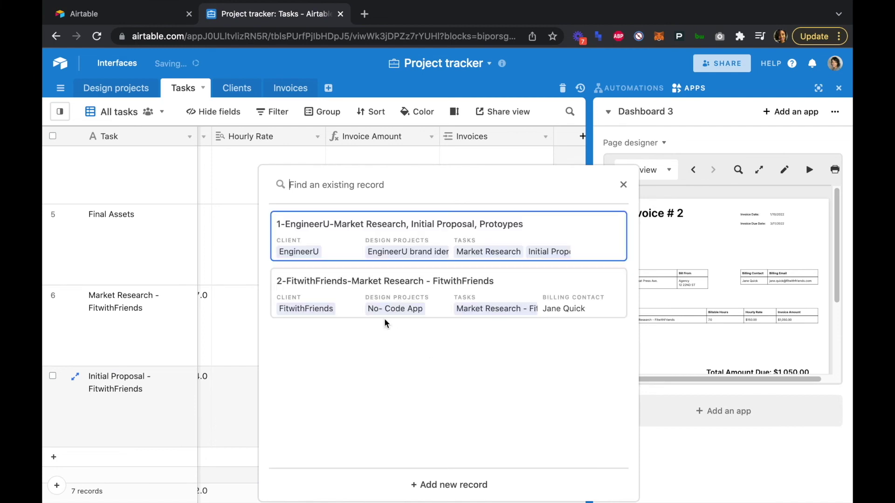
{"action": "left_click", "coordinate": [365, 289]}
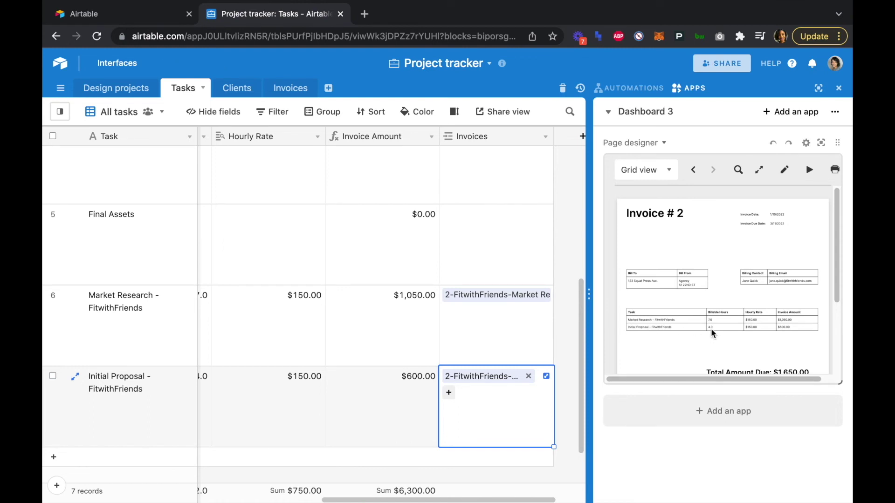
- Review the second invoice's tasks and total, present it and the first invoice full screen, and exit the presentation
{"action": "scroll", "coordinate": [757, 336], "scroll_direction": "down", "scroll_amount": 3}
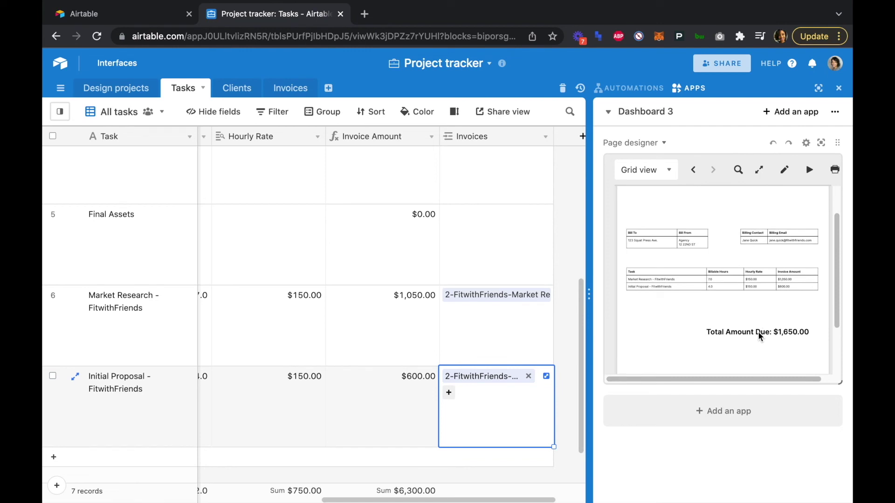
{"action": "scroll", "coordinate": [768, 306], "scroll_direction": "up", "scroll_amount": 3}
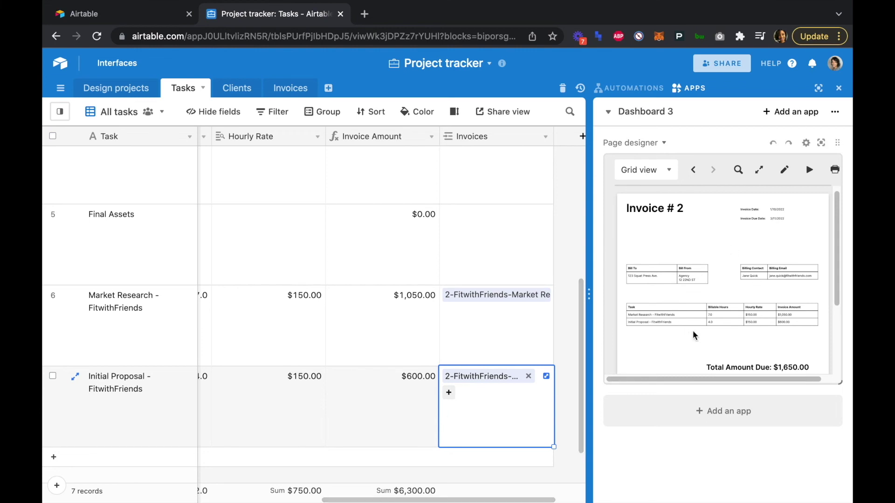
{"action": "left_click", "coordinate": [808, 172]}
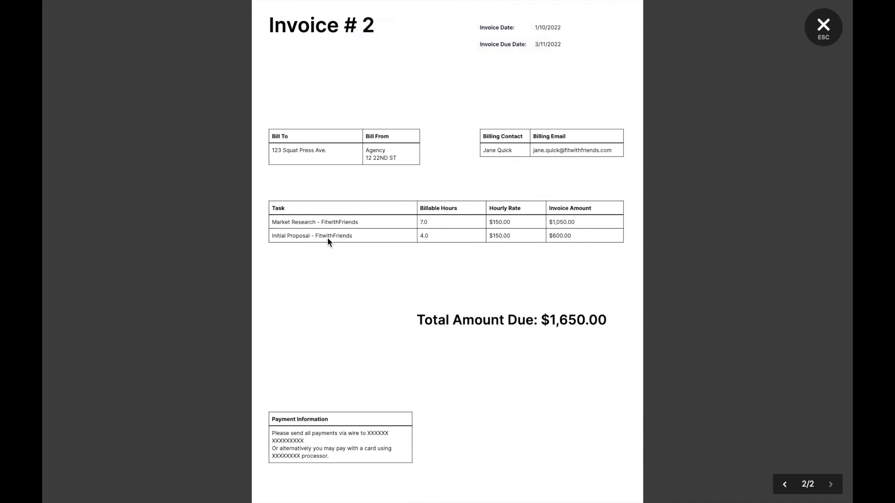
{"action": "left_click", "coordinate": [779, 483]}
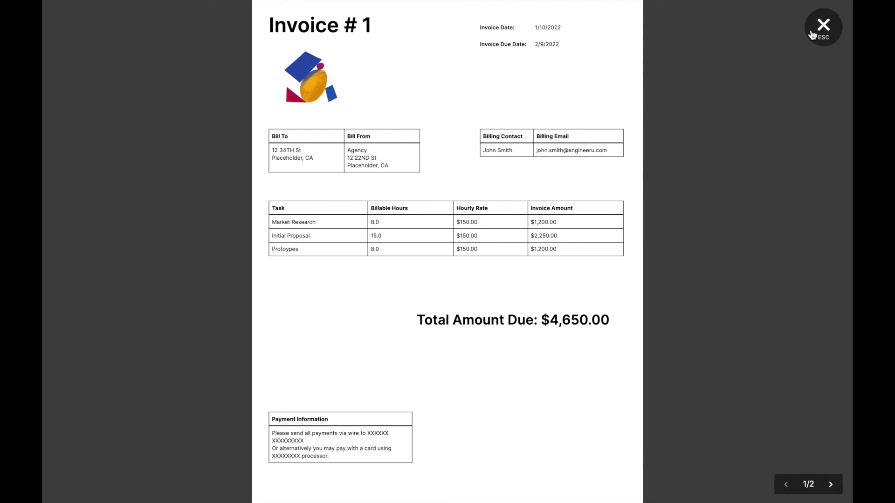
{"action": "mouse_move", "coordinate": [815, 33]}
{"action": "key", "text": "Escape"}
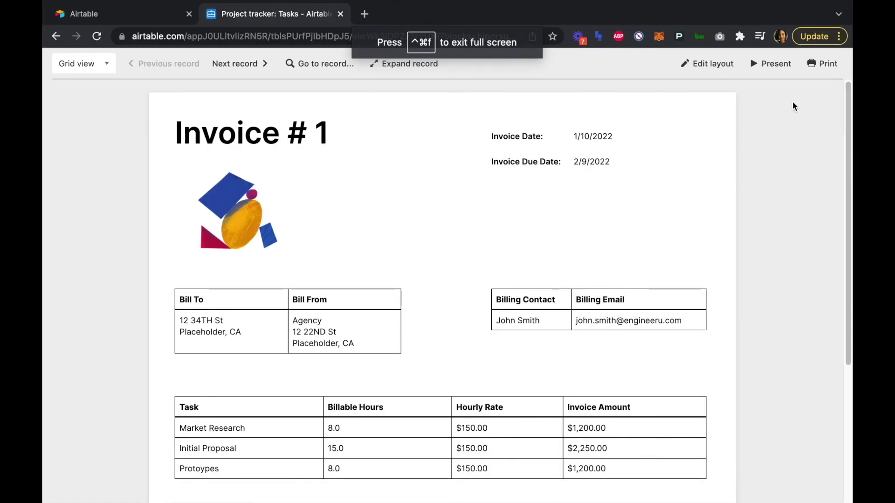
{"action": "key", "text": "Escape"}
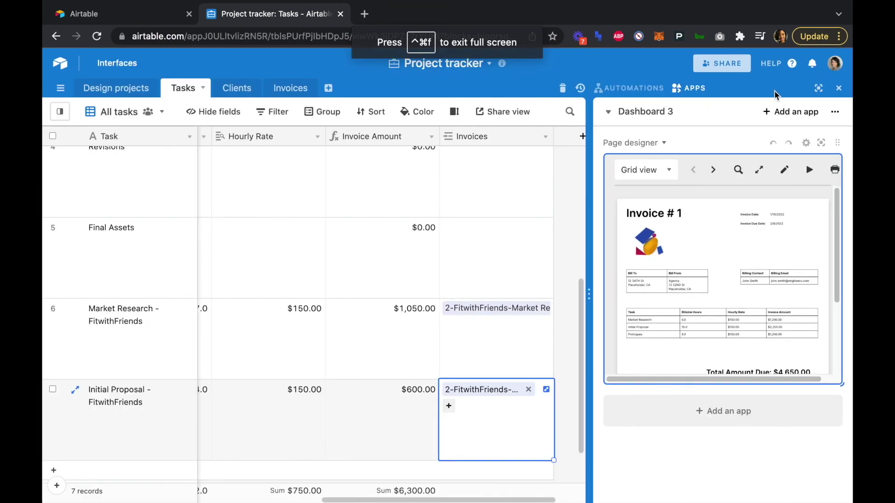
- Preview printing the first invoice with Save as PDF as the destination, then cancel and close the expanded Page designer
{"action": "left_click", "coordinate": [835, 171]}
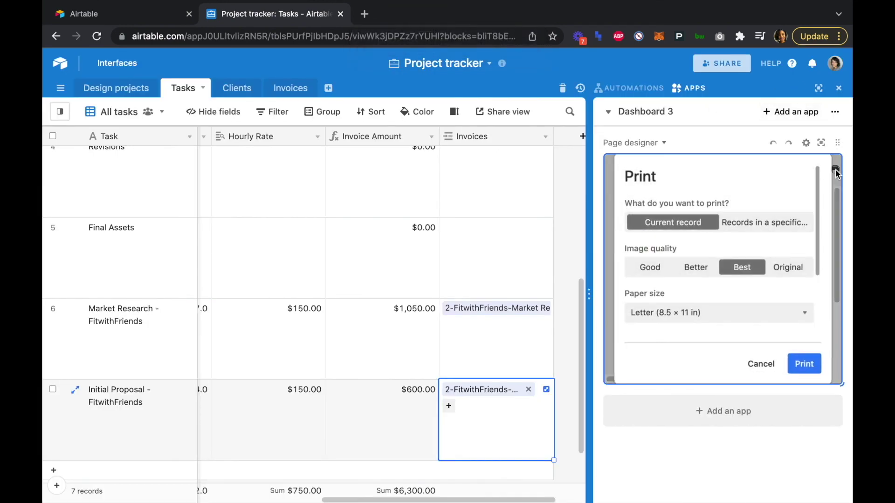
{"action": "left_click", "coordinate": [802, 366]}
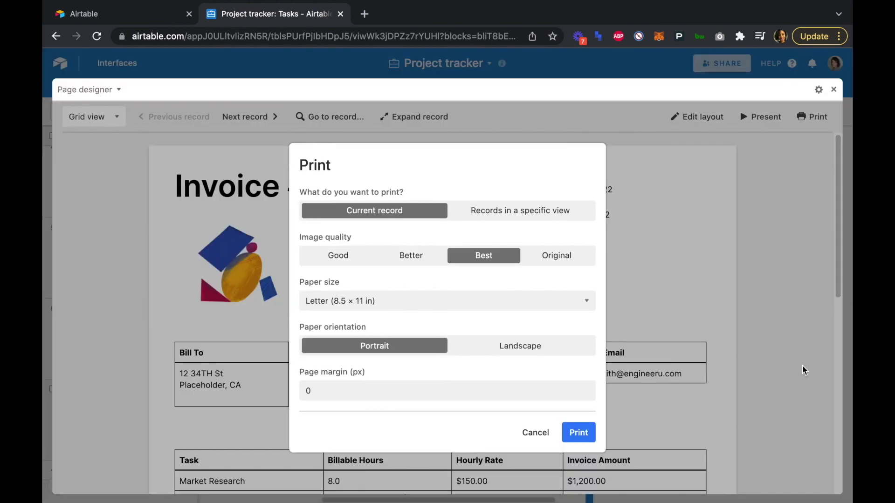
{"action": "left_click", "coordinate": [580, 438]}
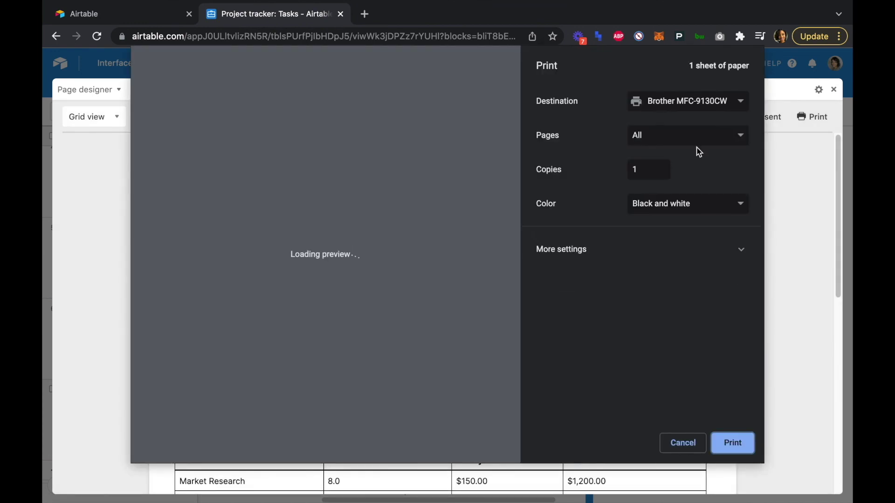
{"action": "left_click", "coordinate": [702, 103]}
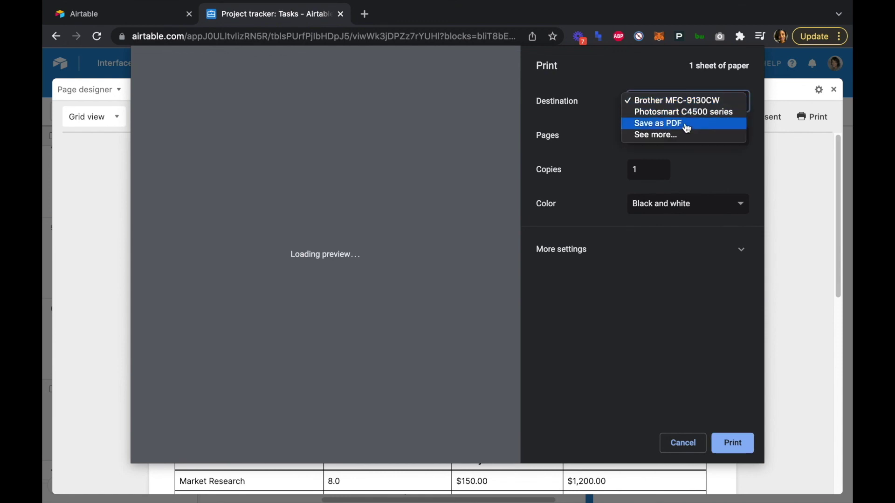
{"action": "key", "text": "Escape"}
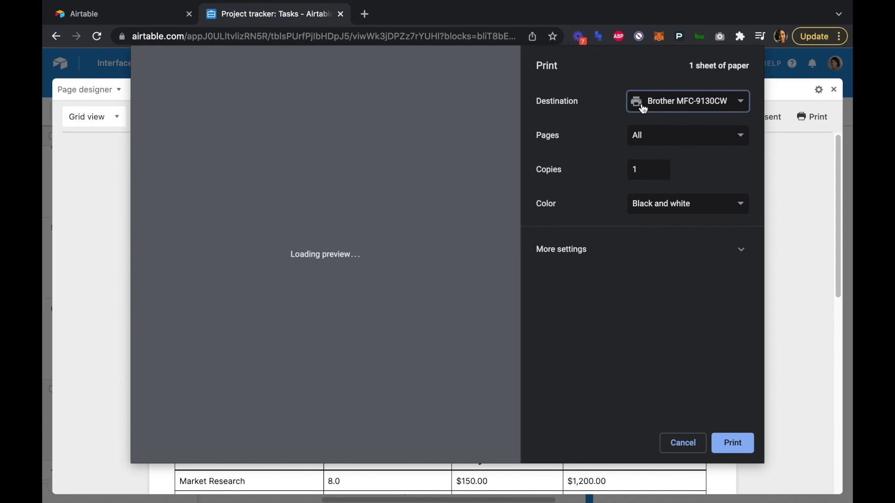
{"action": "key", "text": "s"}
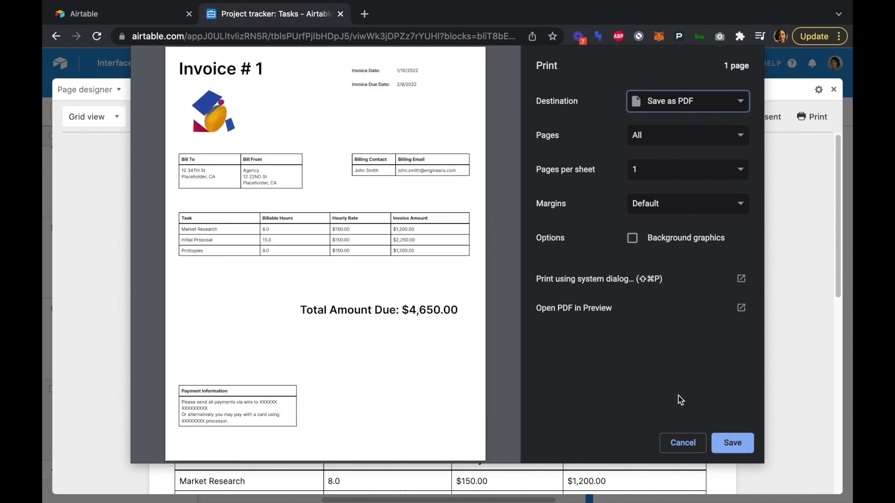
{"action": "left_click", "coordinate": [682, 444]}
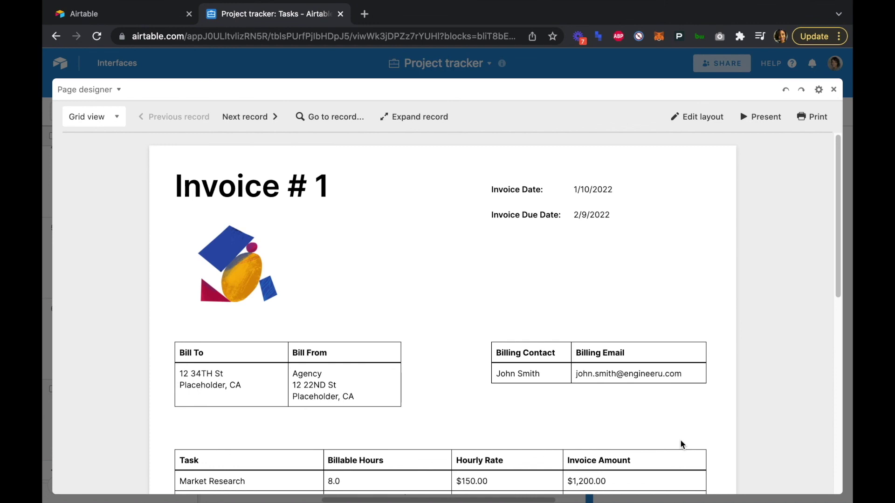
{"action": "left_click", "coordinate": [834, 90]}
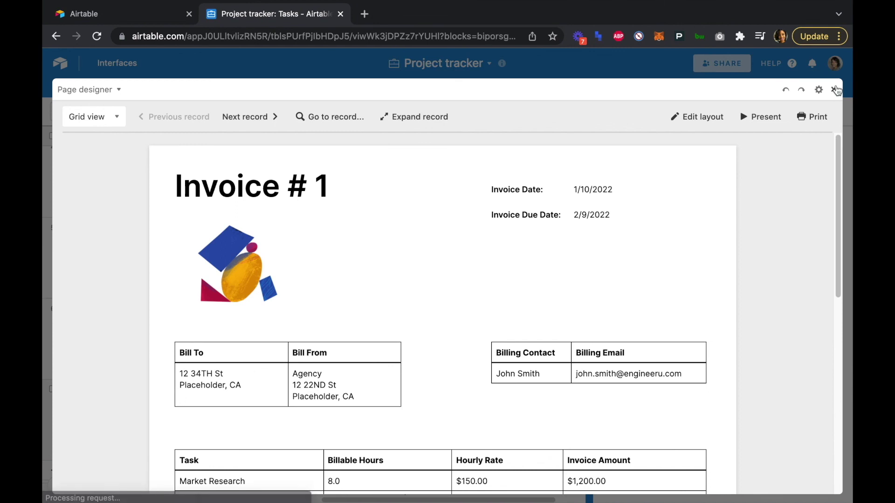